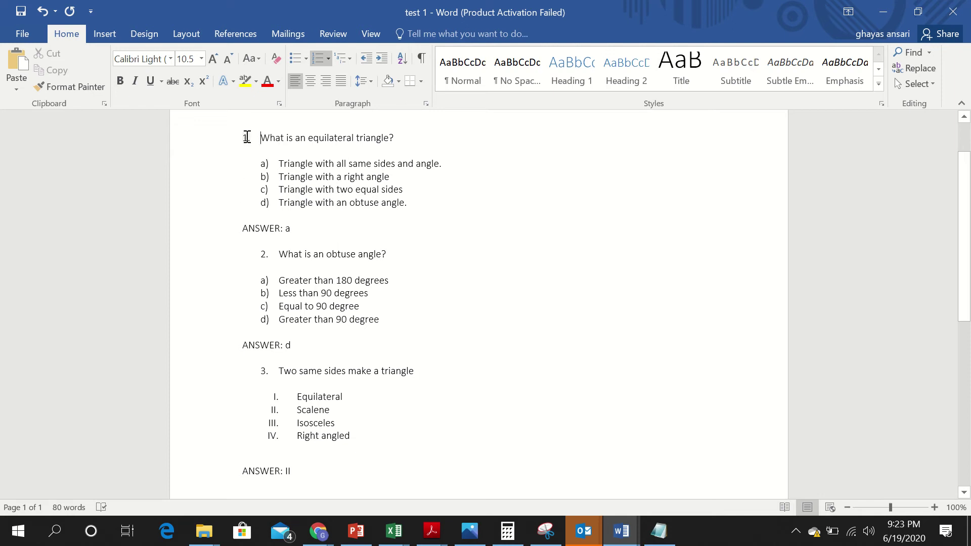
Step: Remove the automatic numbering and indents from the question lines, along with the blank line above the "Two same sides make a triangle" question
click(247, 137)
key(BackSpace)
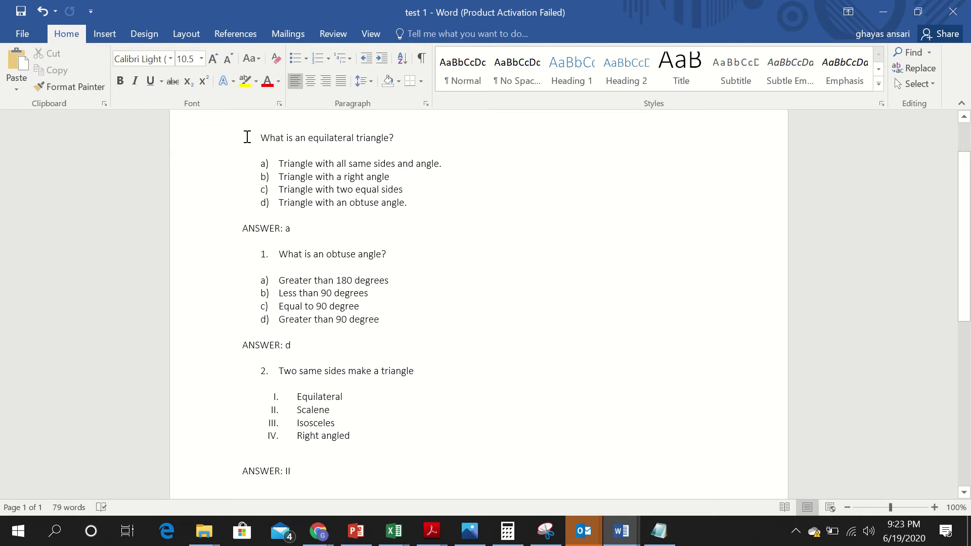
click(267, 254)
key(BackSpace)
key(BackSpace)
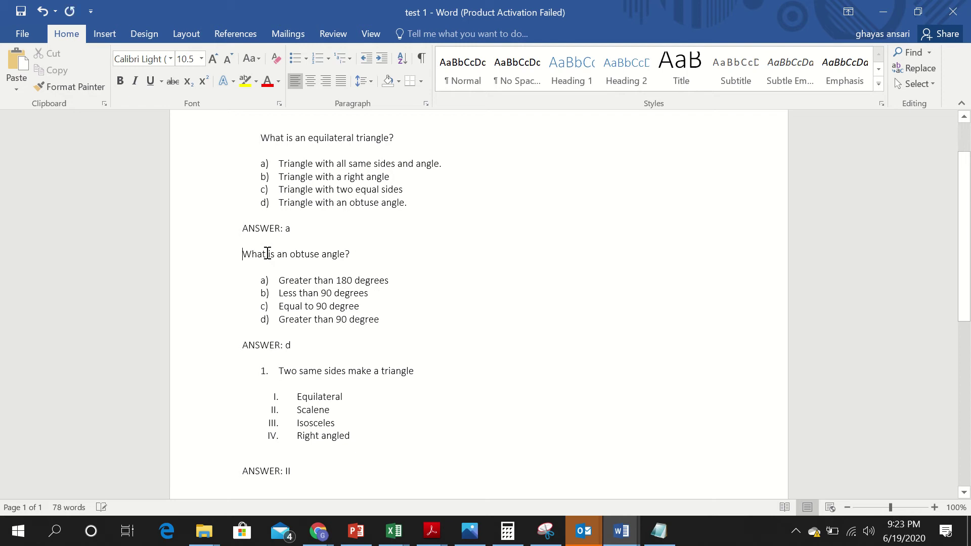
click(280, 372)
key(BackSpace)
key(BackSpace)
key(BackSpace)
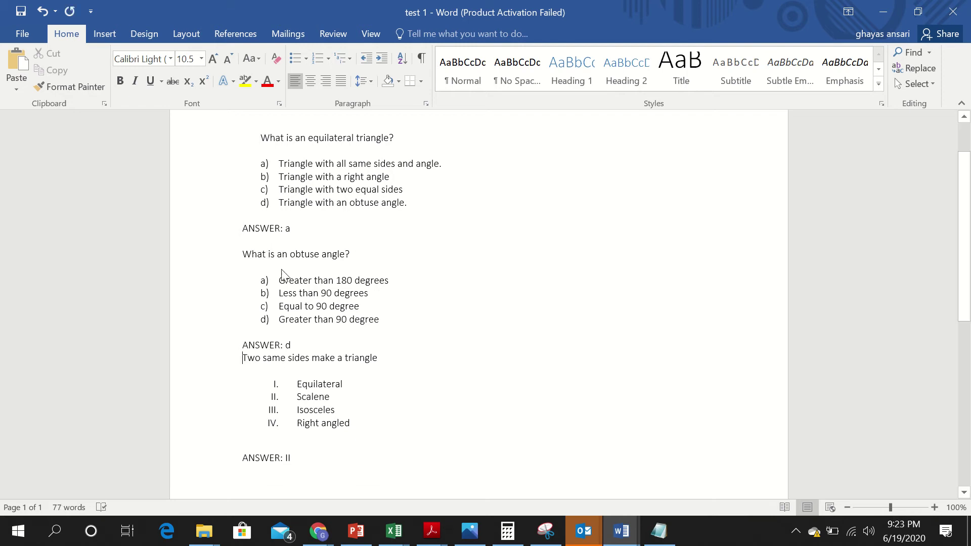
Step: Remove the indent of the equilateral triangle question and keep one blank line above the obtuse angle question
triple_click(281, 255)
click(260, 138)
key(BackSpace)
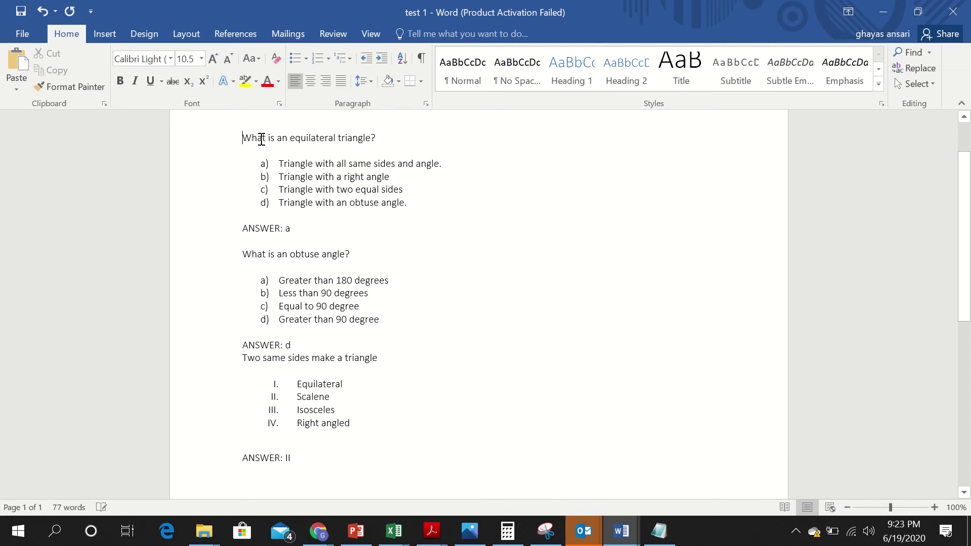
key(BackSpace)
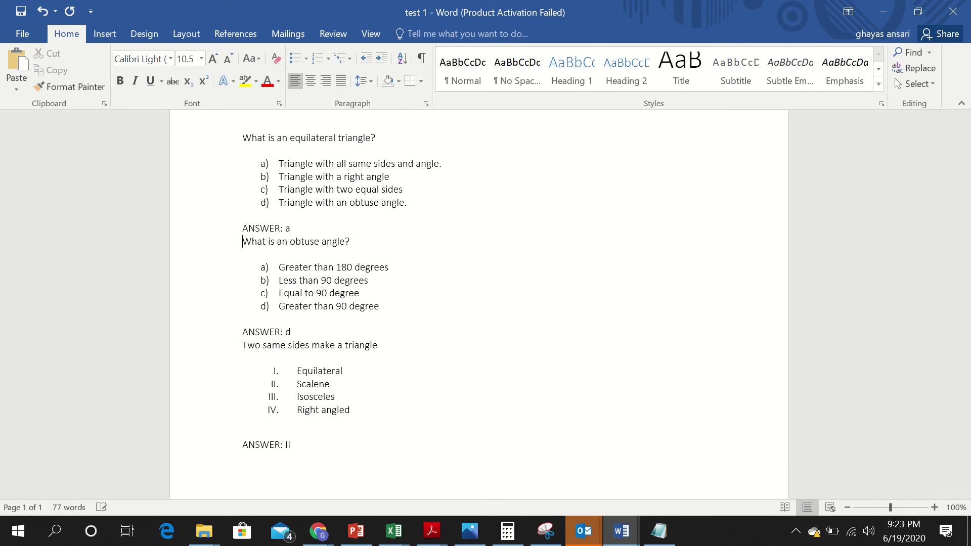
key(Return)
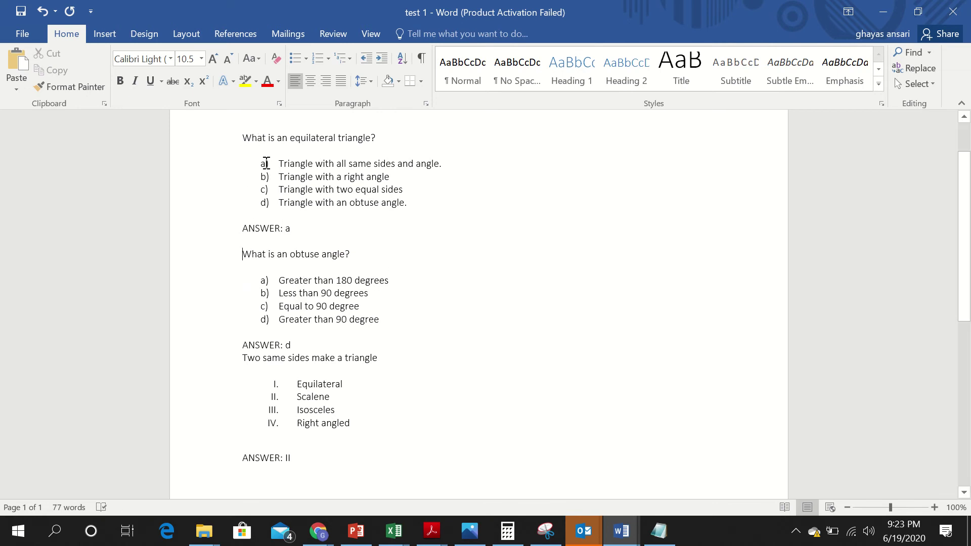
Step: Change the numbering of all three answer option lists to the A. B. C. format
click(265, 163)
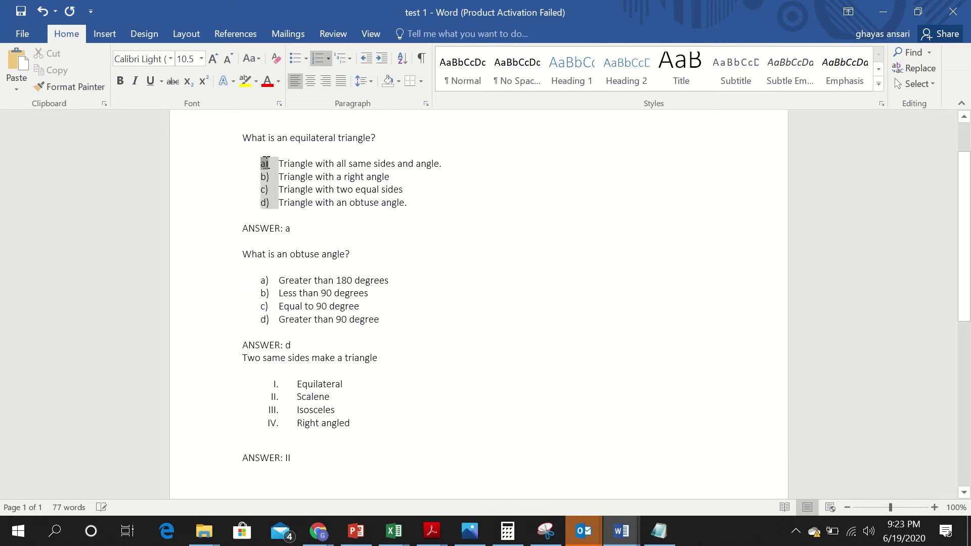
click(329, 57)
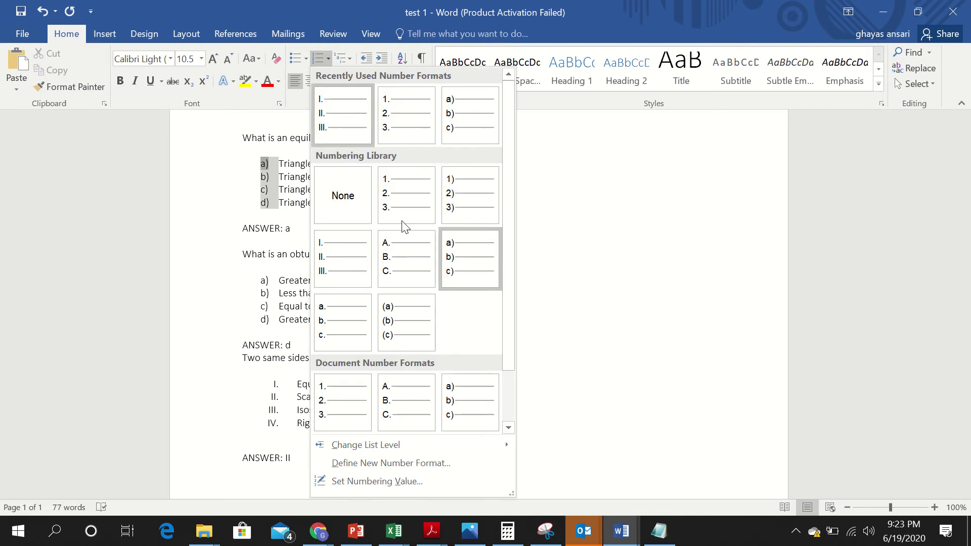
click(407, 251)
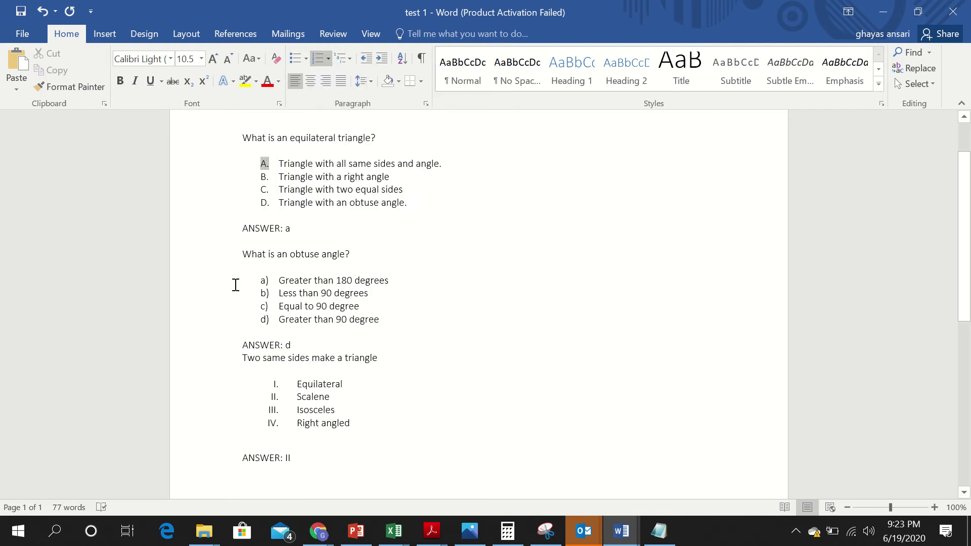
click(264, 281)
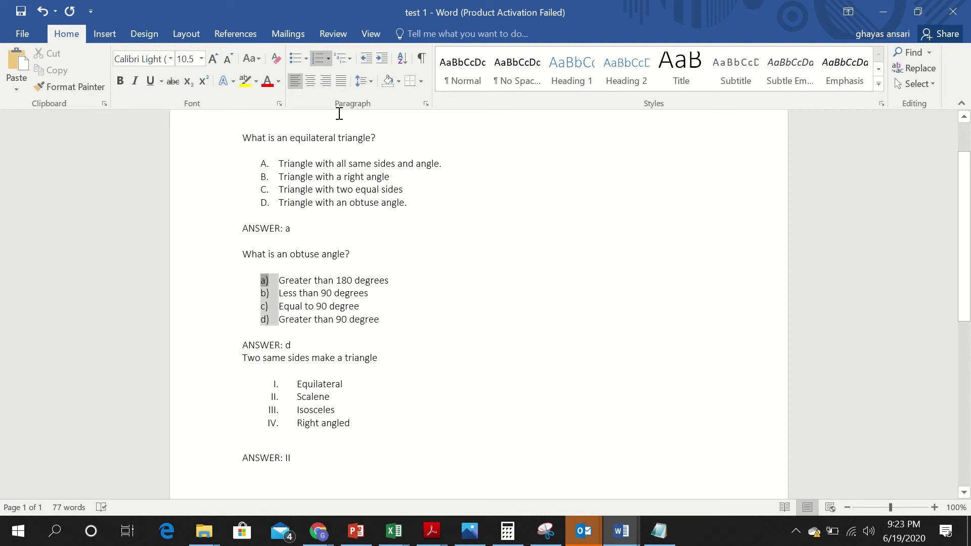
click(330, 59)
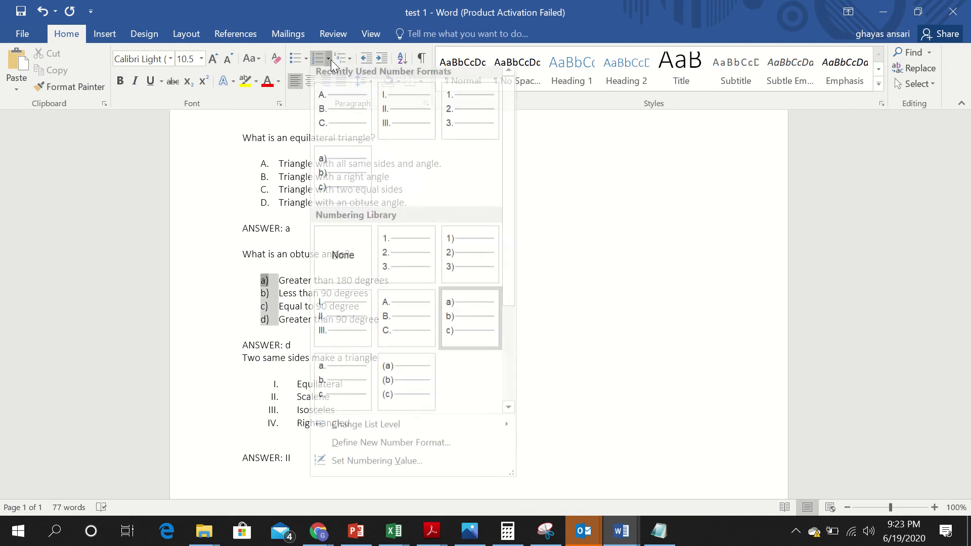
click(335, 118)
click(274, 397)
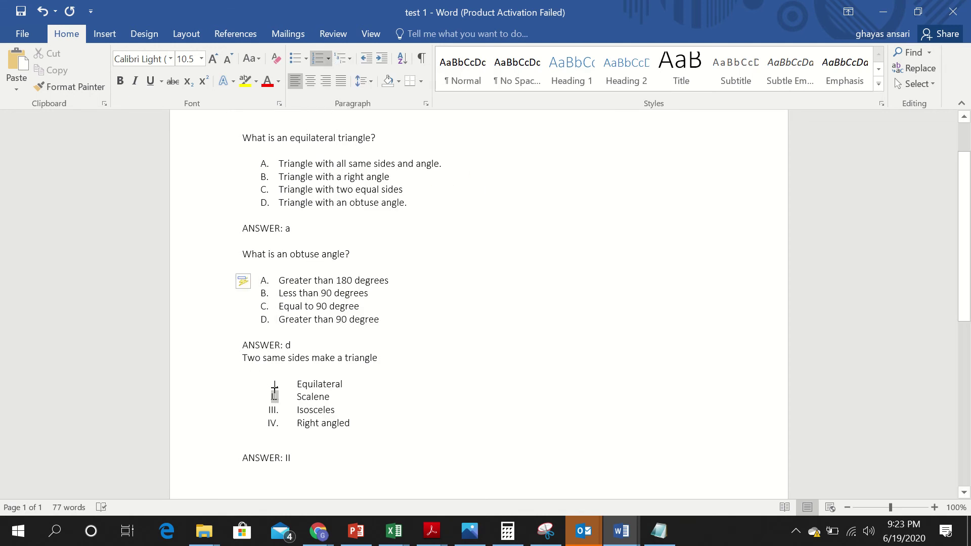
click(327, 63)
click(335, 113)
Step: Decrease the indent of all three answer option lists so their letters line up with the question text
drag(260, 162, 422, 210)
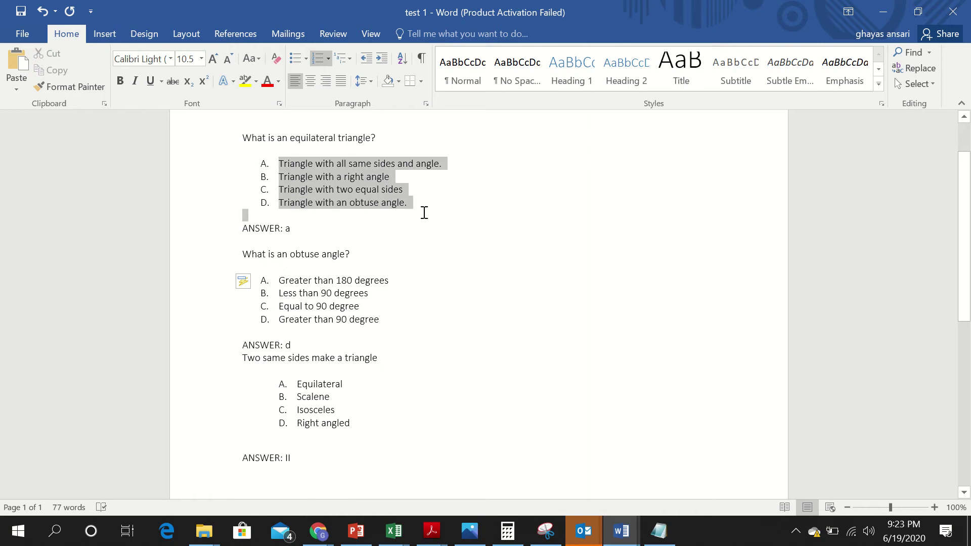
click(366, 59)
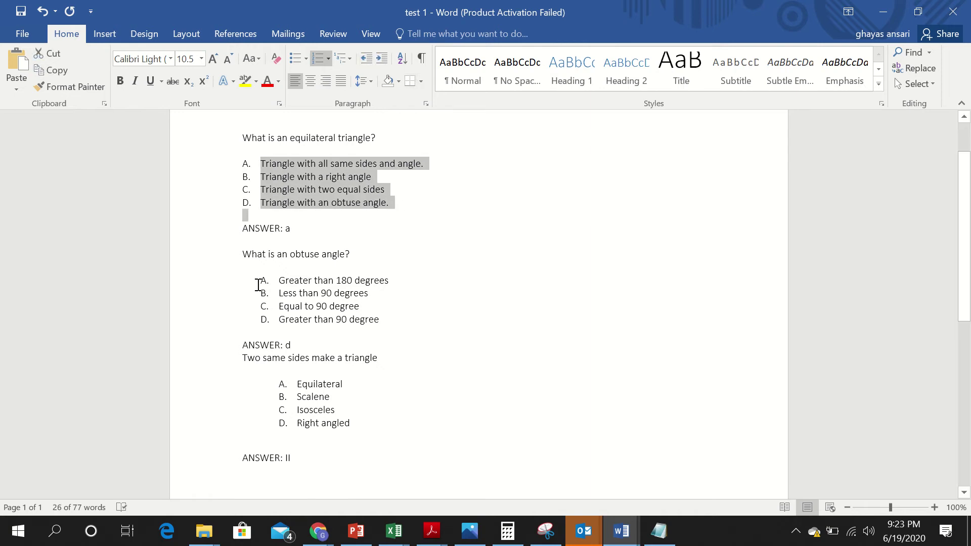
drag(259, 281, 395, 320)
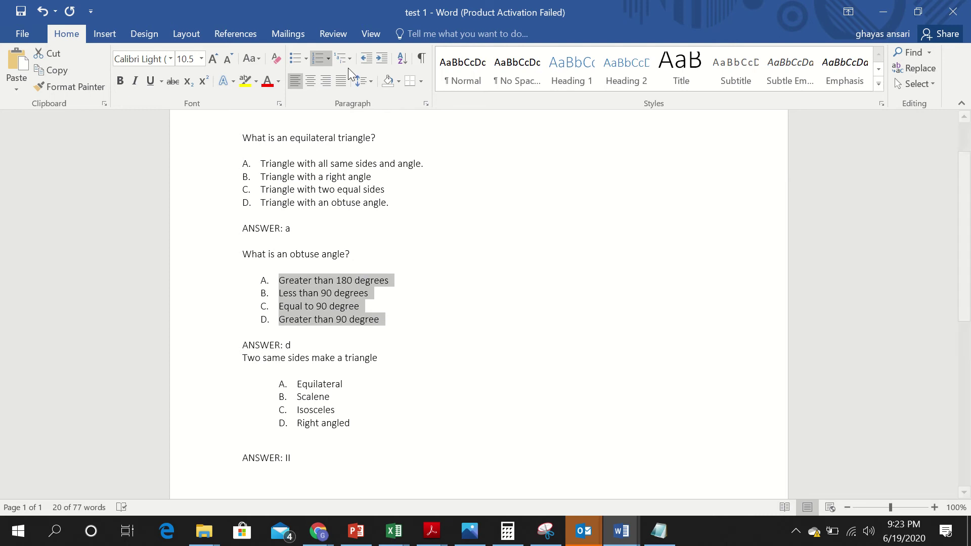
click(366, 58)
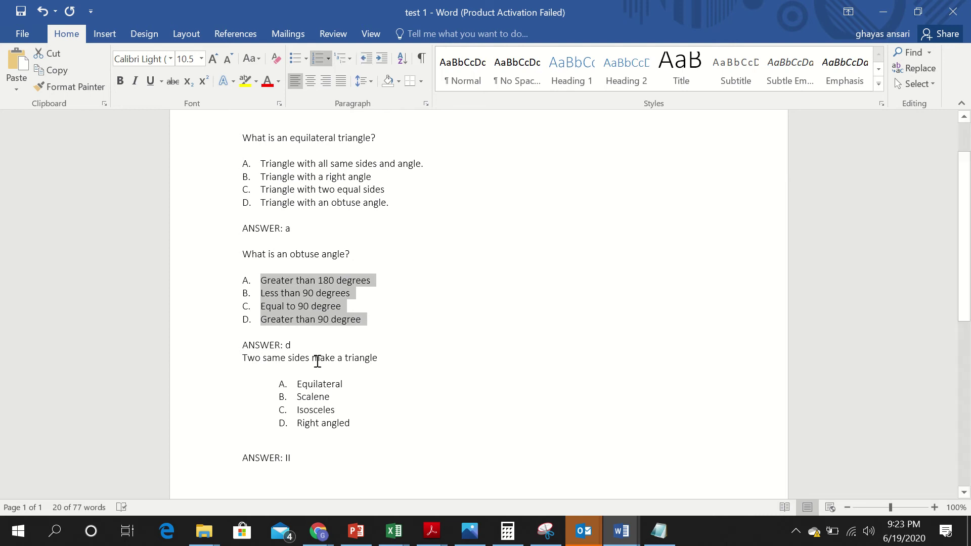
drag(276, 383, 338, 434)
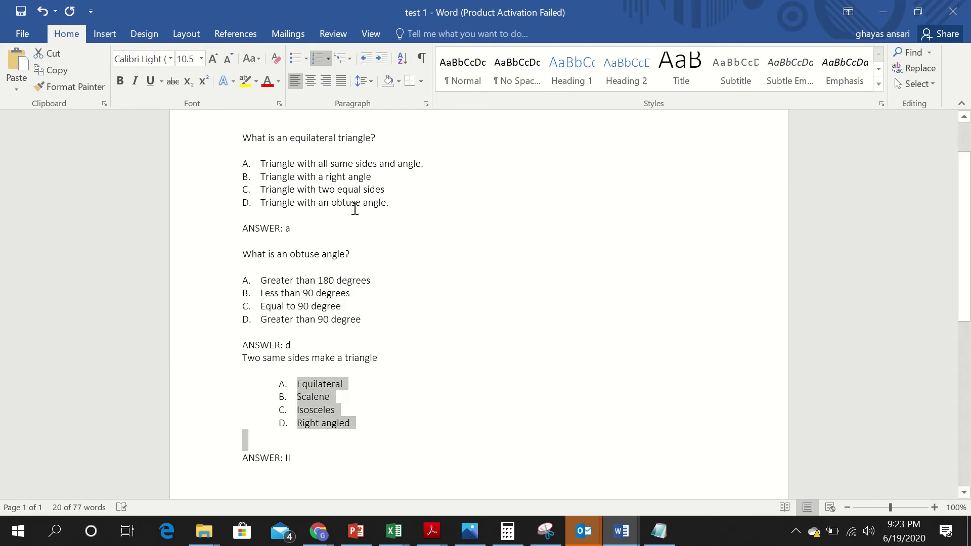
click(366, 59)
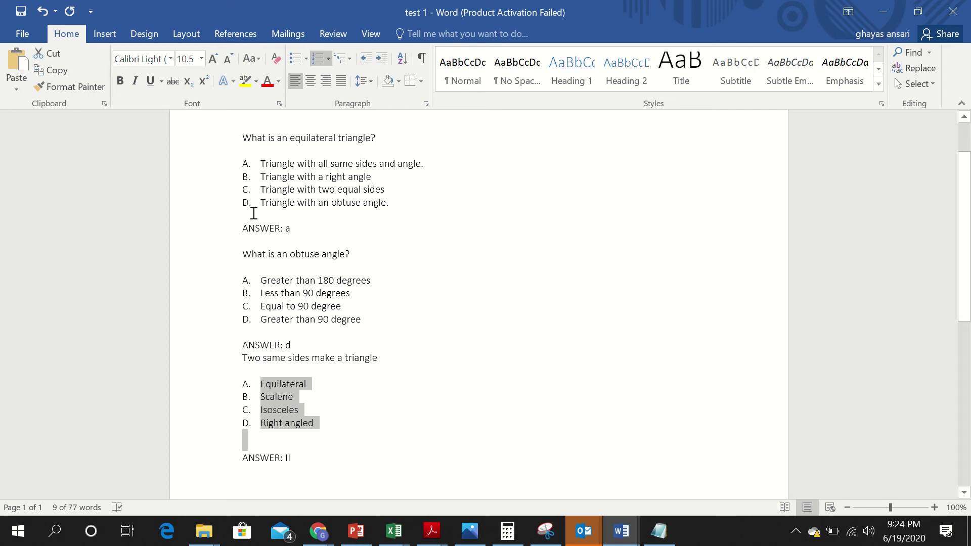
Step: Delete the blank lines above and below the first question's options and above the second question's options
click(244, 218)
key(BackSpace)
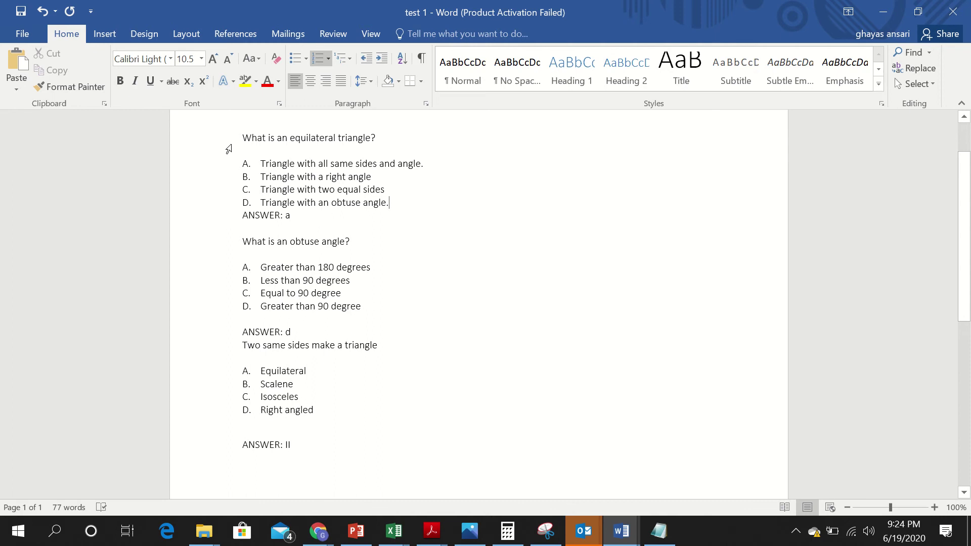
click(245, 149)
key(BackSpace)
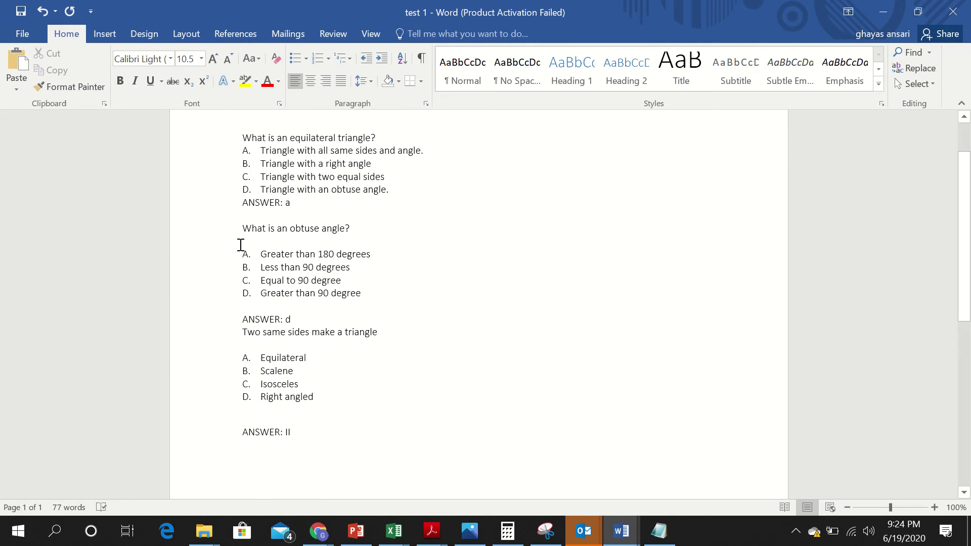
click(240, 243)
key(BackSpace)
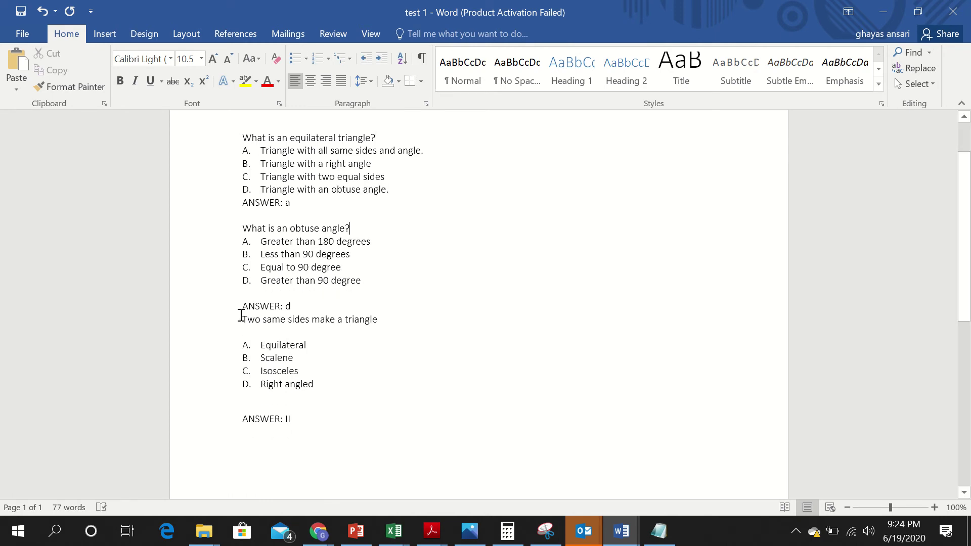
Step: Insert a blank line before the third question and delete the one above the second question's ANSWER line
click(242, 320)
key(Return)
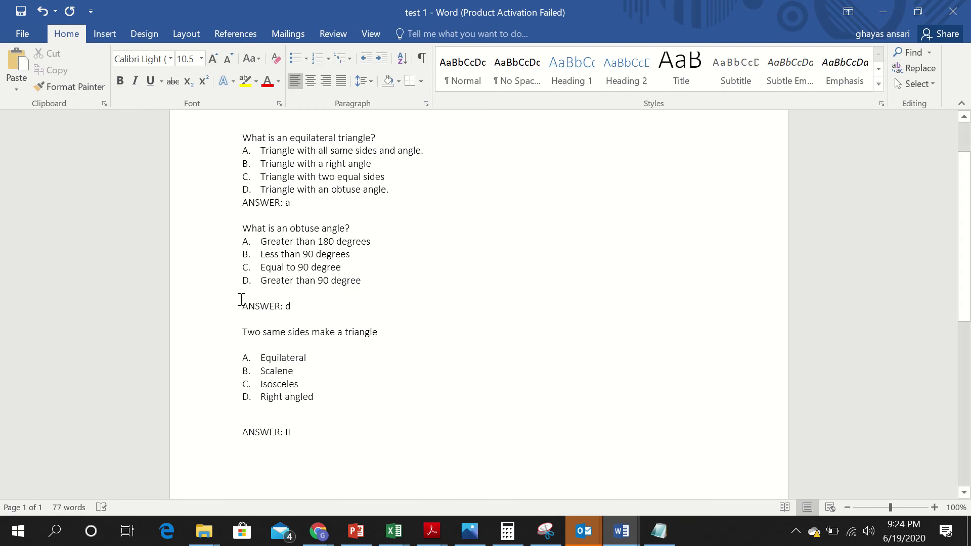
key(BackSpace)
key(BackSpace)
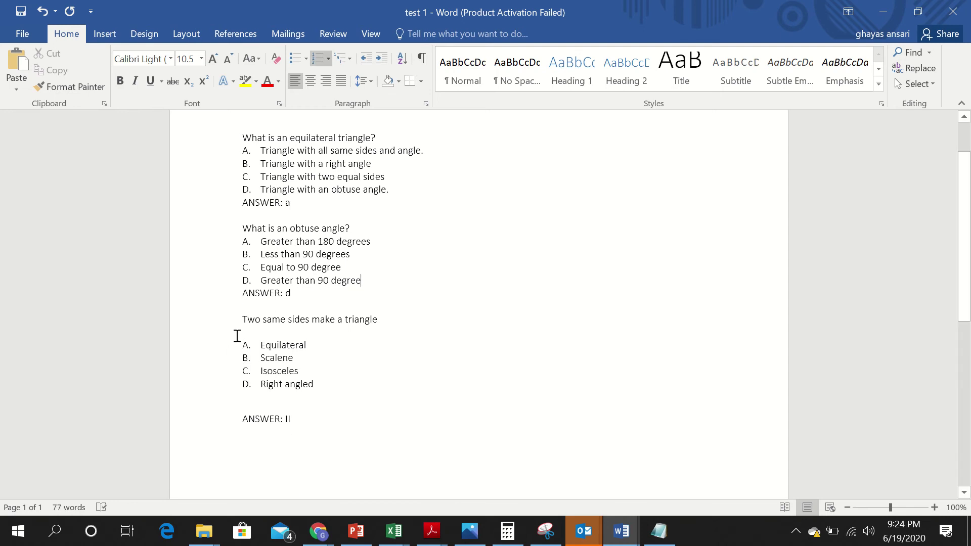
Step: Delete the blank lines above and below the third question's options
click(237, 336)
key(ctrl+z)
key(BackSpace)
click(243, 389)
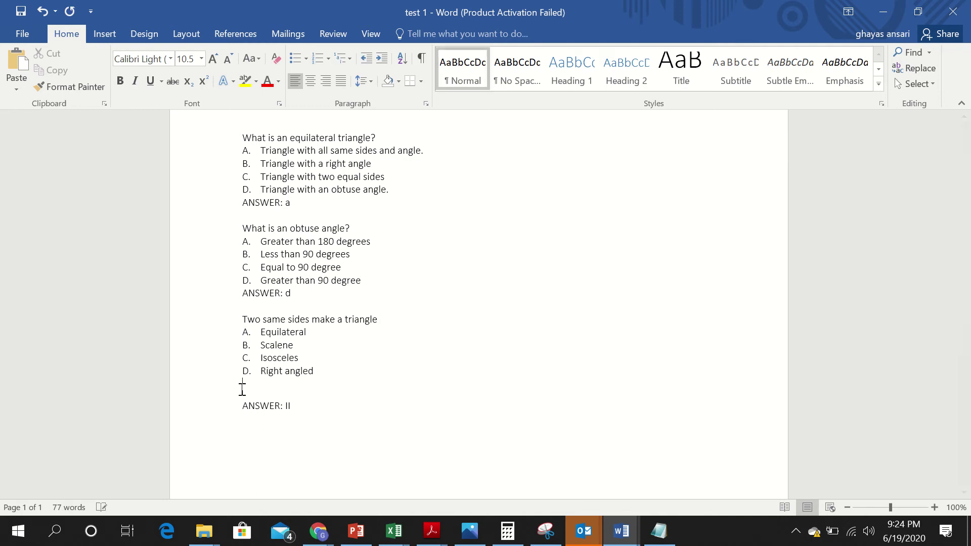
key(BackSpace)
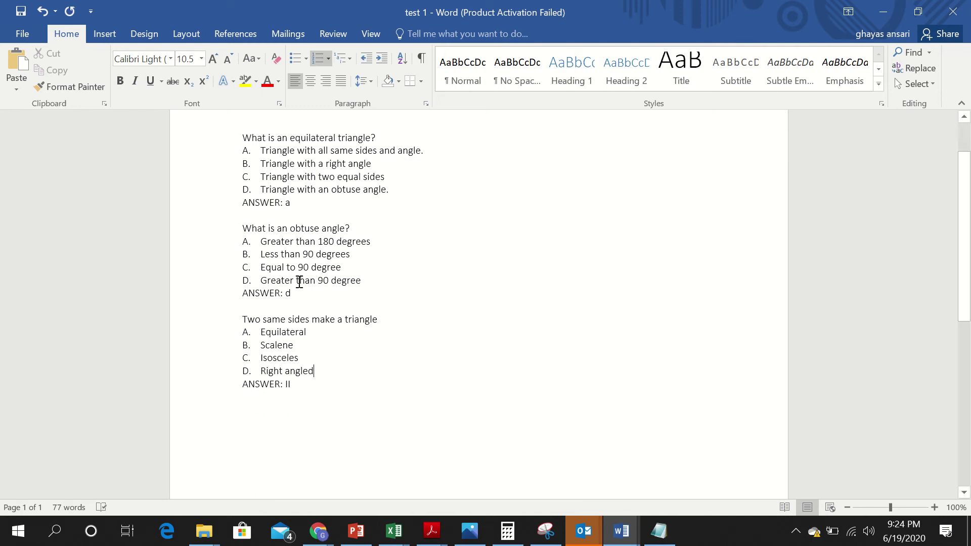
Step: Replace the answer letters of the three questions with capitals A, D and C respectively
click(287, 204)
key(Delete)
text(A)
click(295, 292)
key(BackSpace)
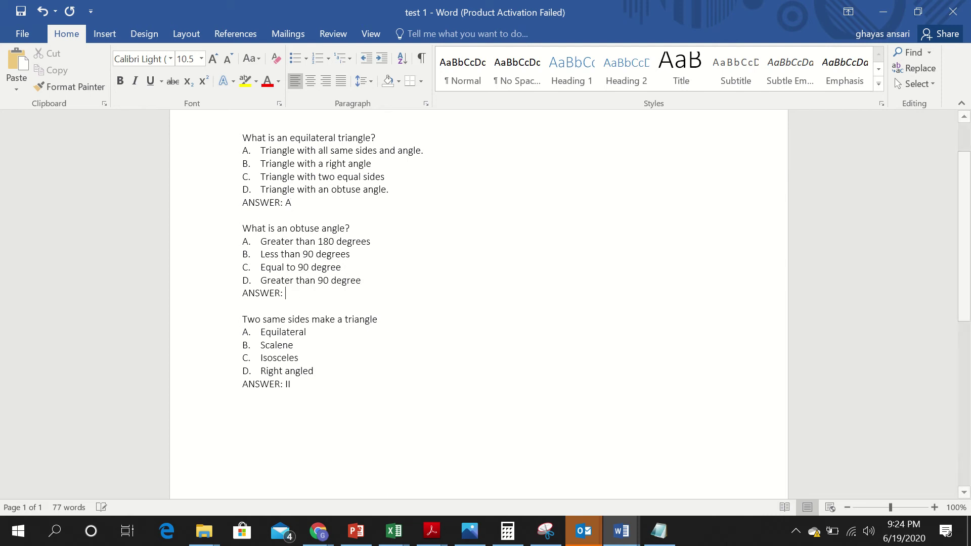
text(D)
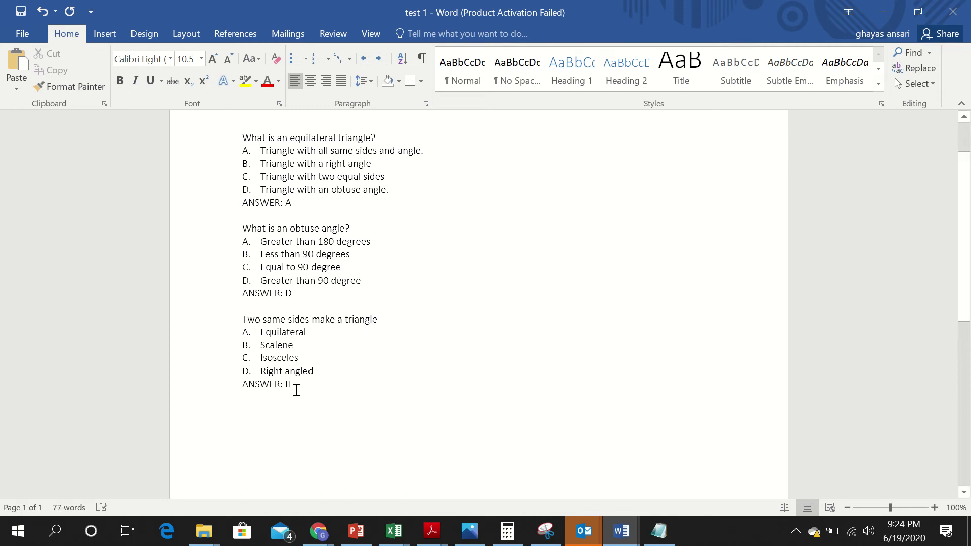
click(297, 390)
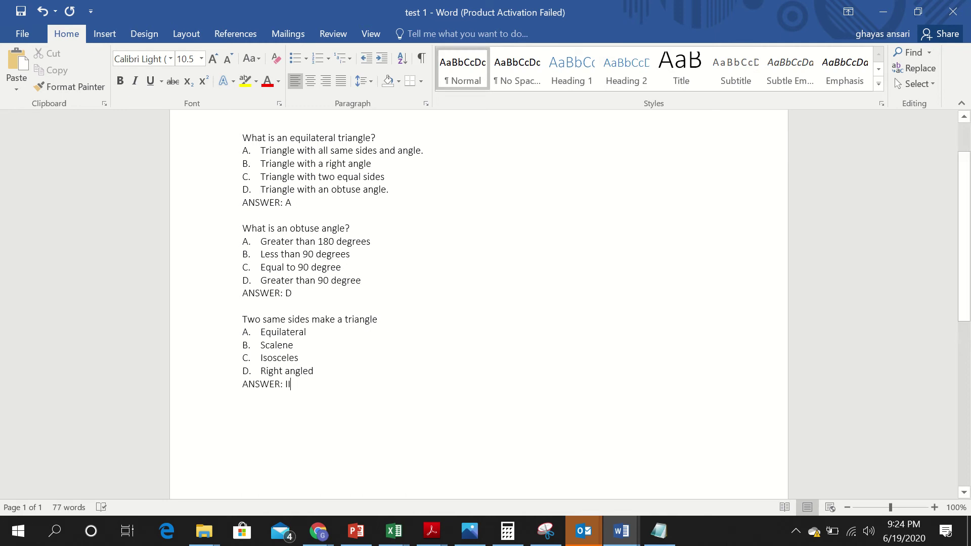
key(BackSpace)
text(C)
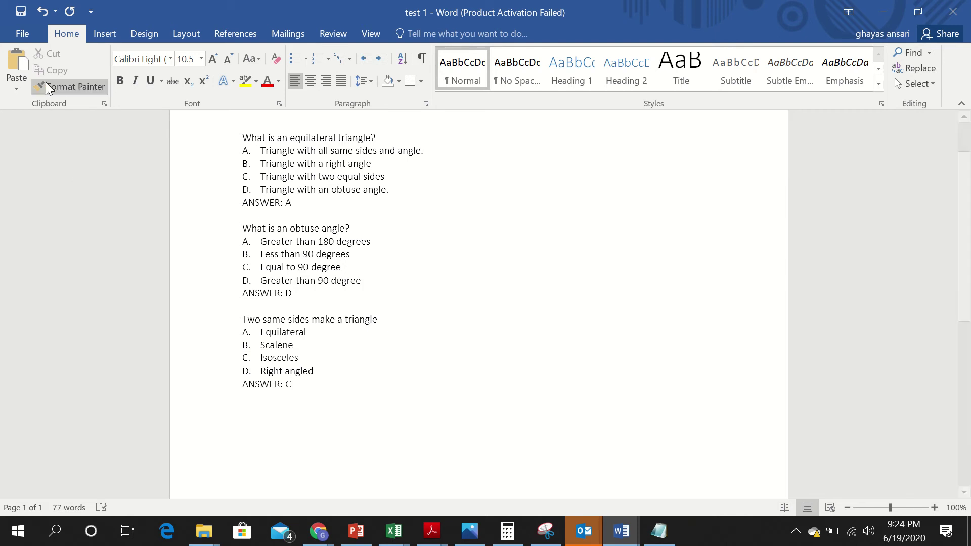
Step: Save the reformatted quiz document
click(21, 12)
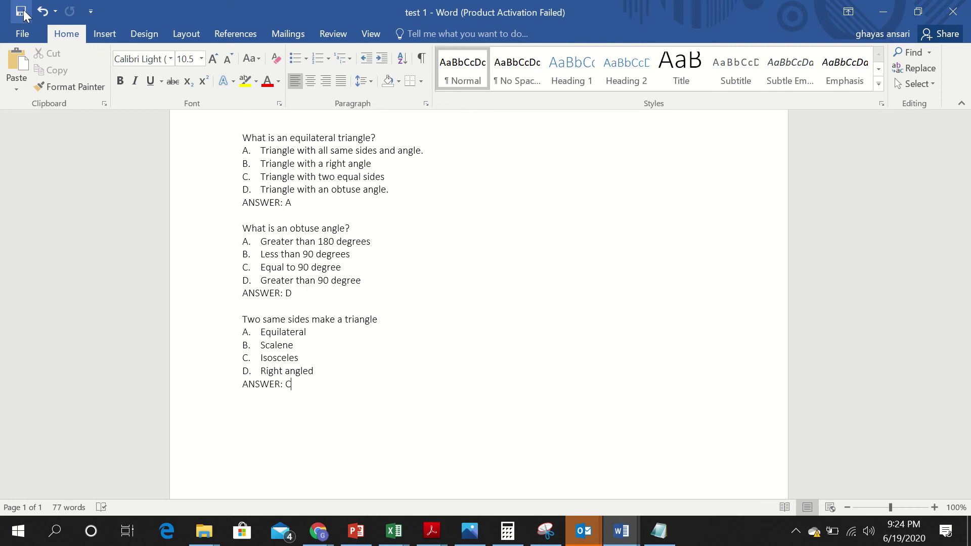
click(23, 15)
click(22, 18)
mouse_move(18, 4)
click(21, 15)
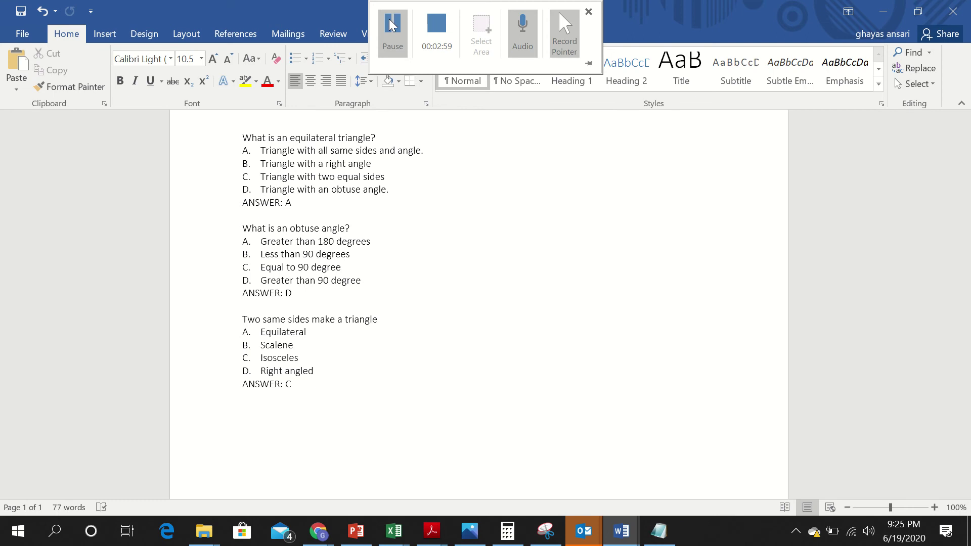
click(394, 22)
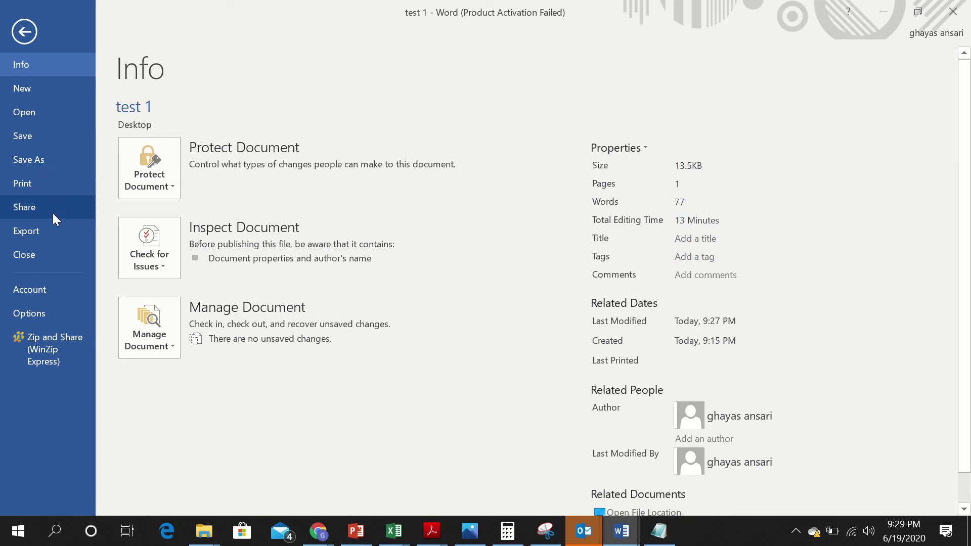
Step: Save a copy of the document to the Desktop as "test 2" in Plain Text format
click(59, 161)
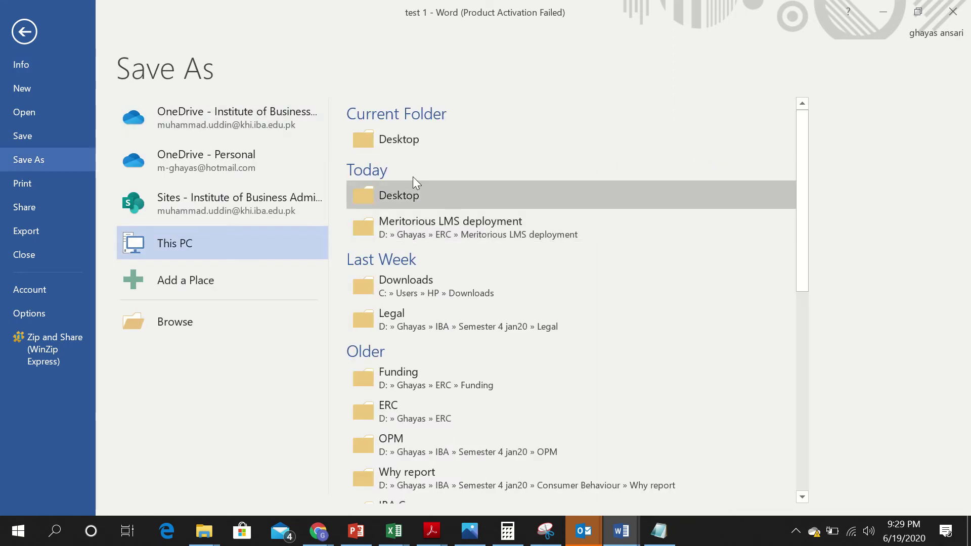
click(414, 145)
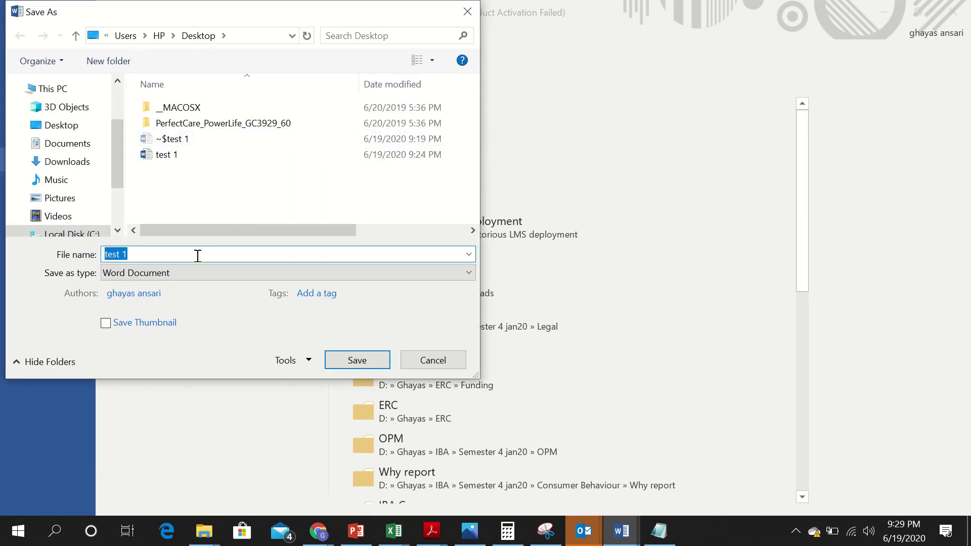
click(197, 255)
key(BackSpace)
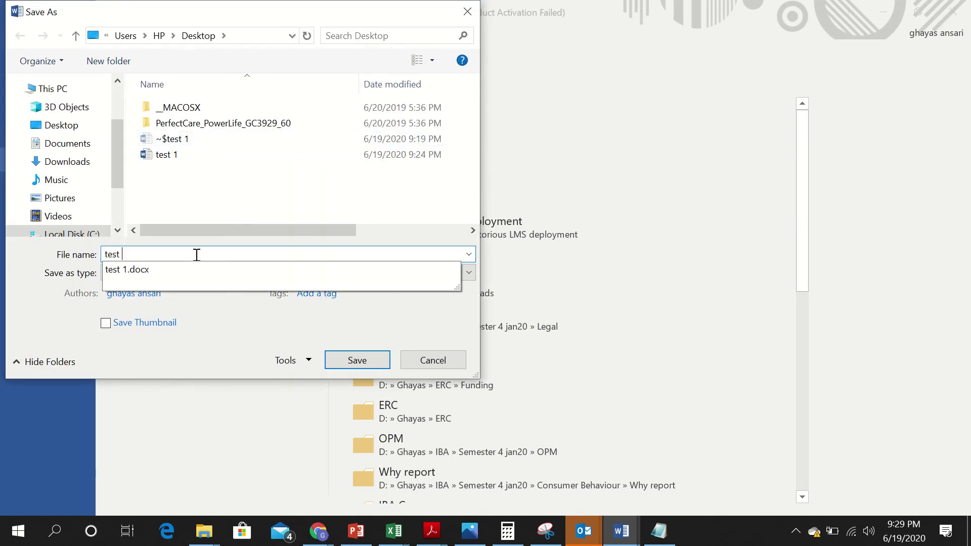
text(2)
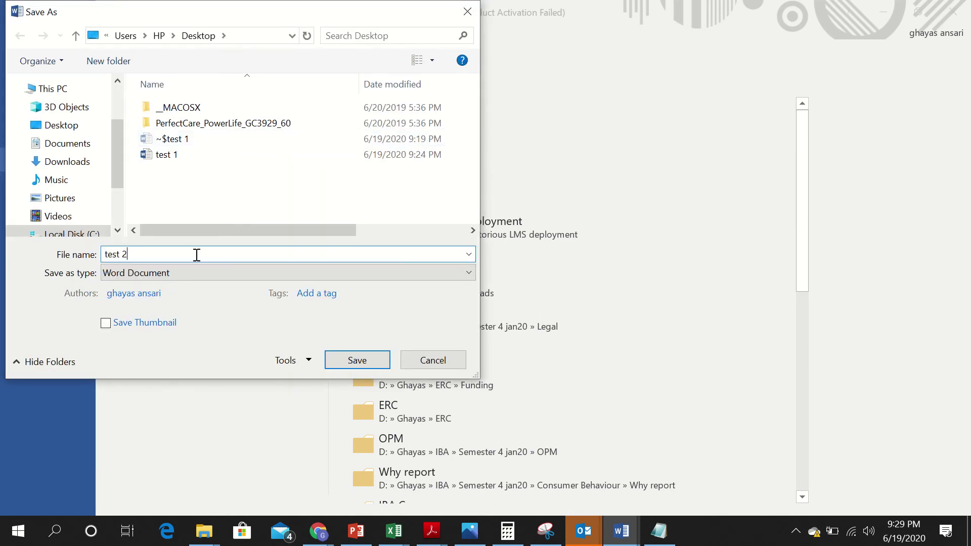
click(469, 271)
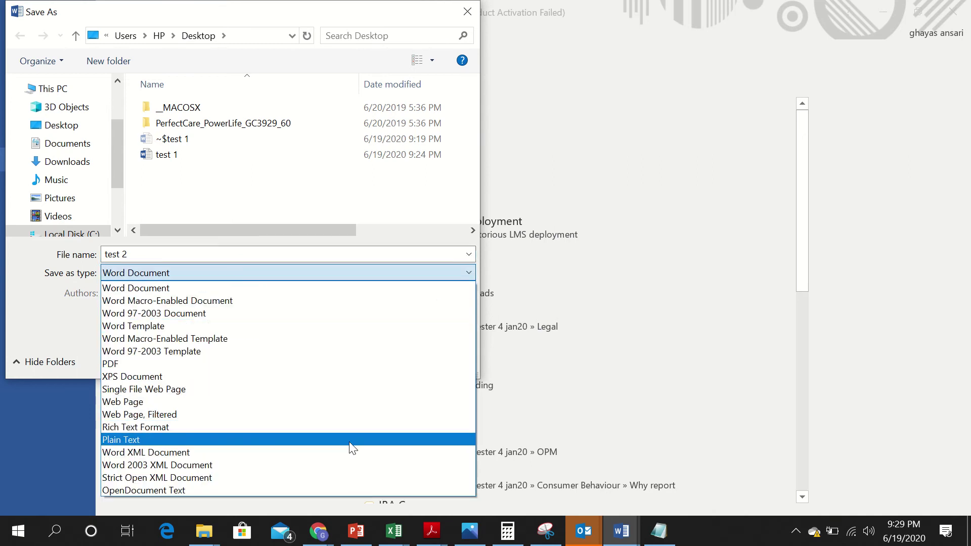
click(352, 440)
click(363, 343)
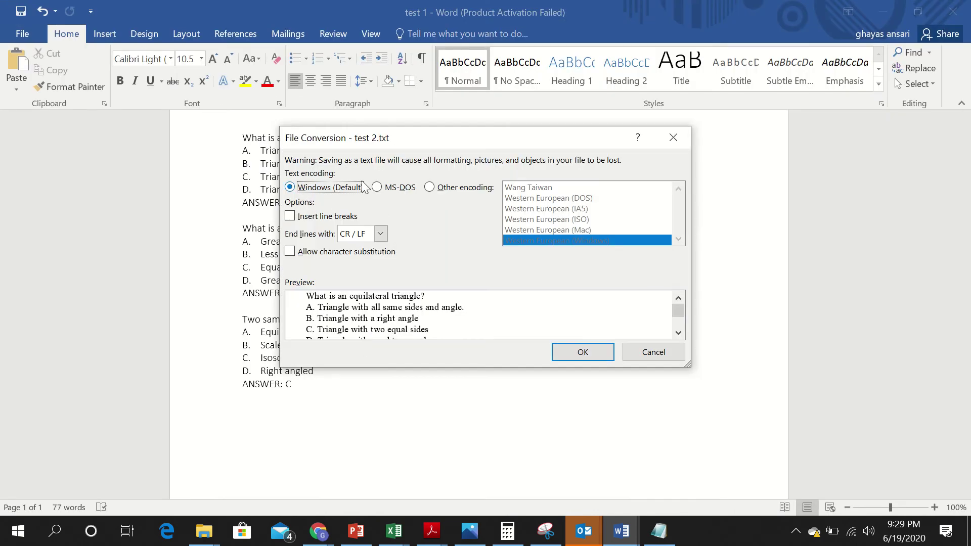
Step: Set the text file's encoding to Unicode (UTF-8) and complete the conversion
click(435, 187)
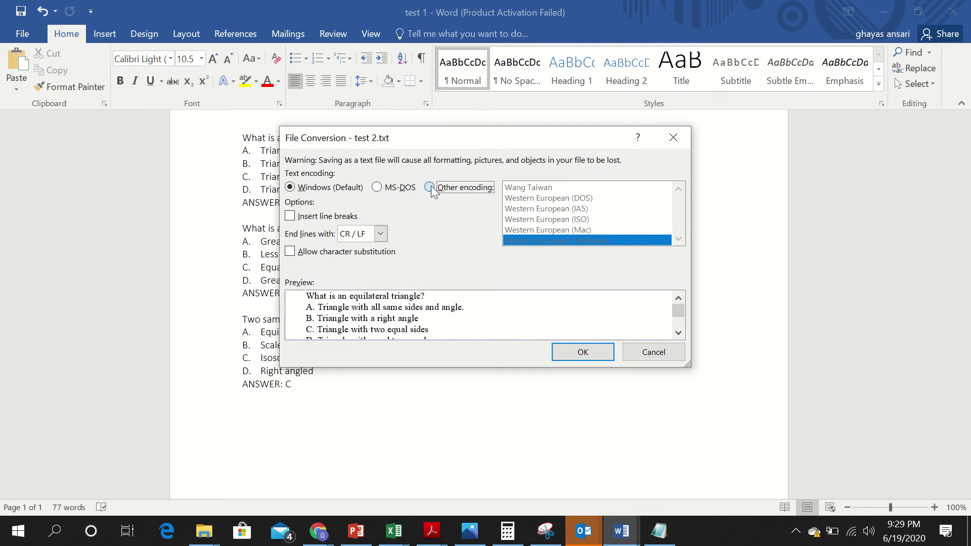
click(678, 189)
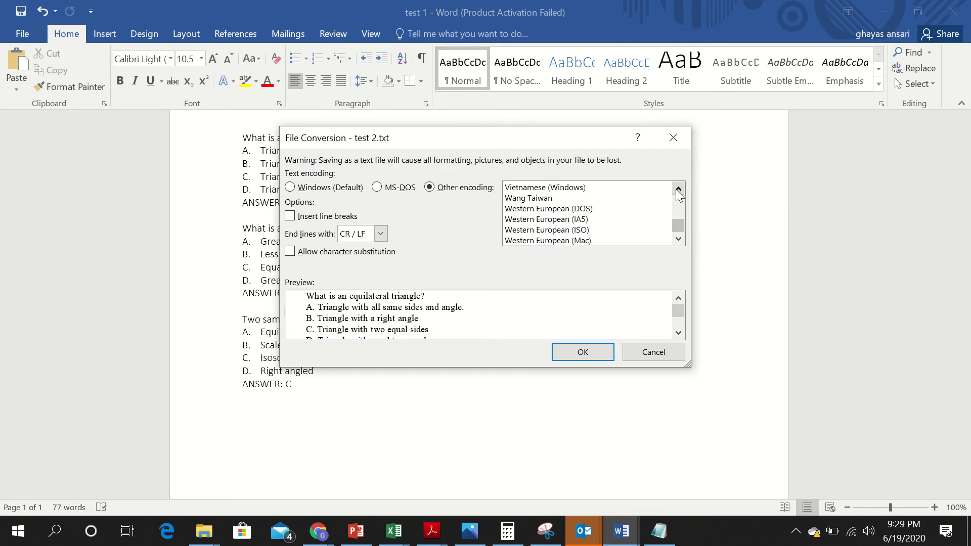
click(678, 189)
click(677, 189)
click(678, 189)
click(678, 190)
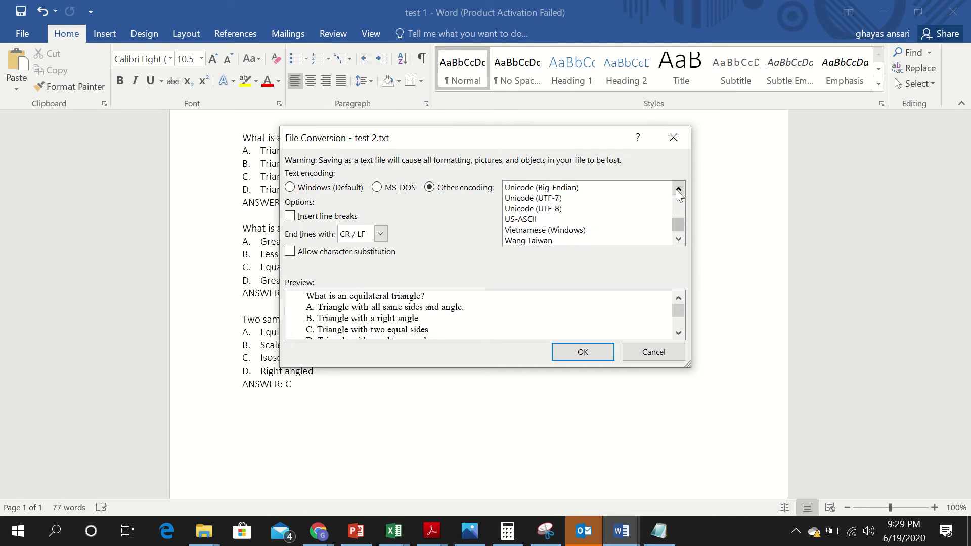
click(551, 210)
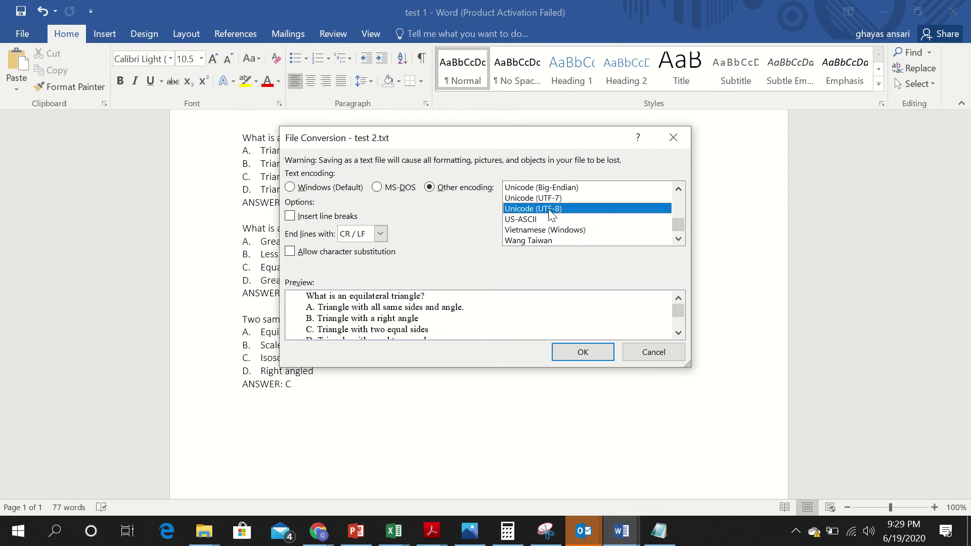
click(583, 353)
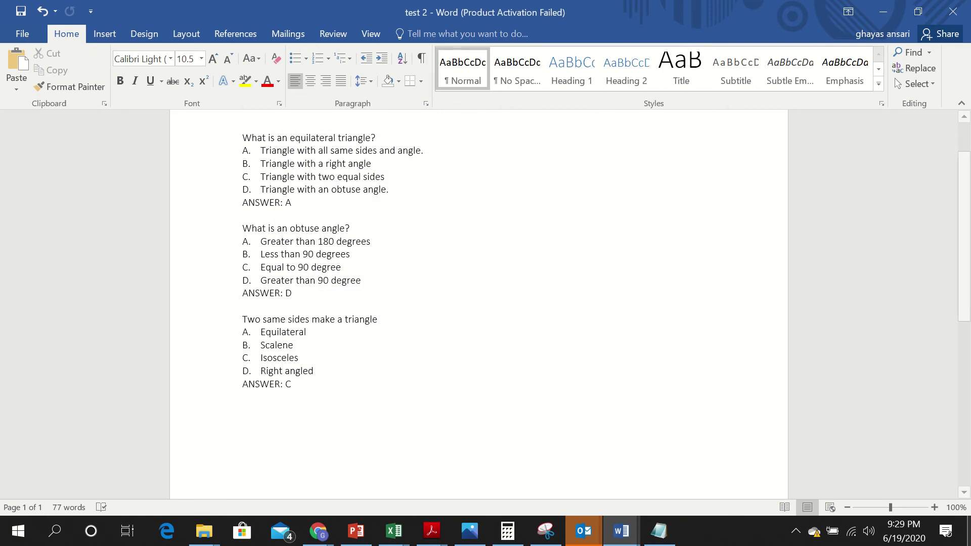
Step: Open the "test 2" and "newwwwww" text files from the Desktop in turn to check their quiz formatting, closing each one
click(969, 531)
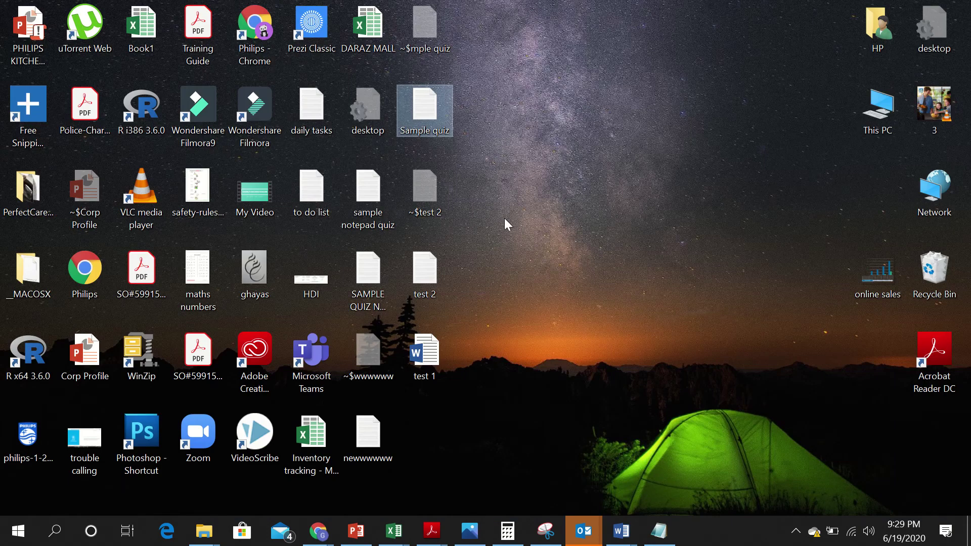
double_click(418, 286)
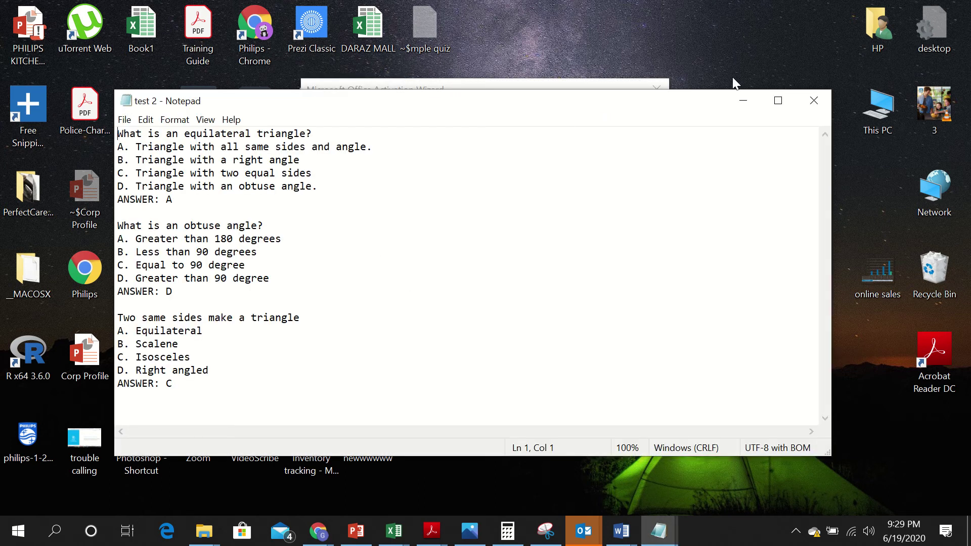
click(823, 99)
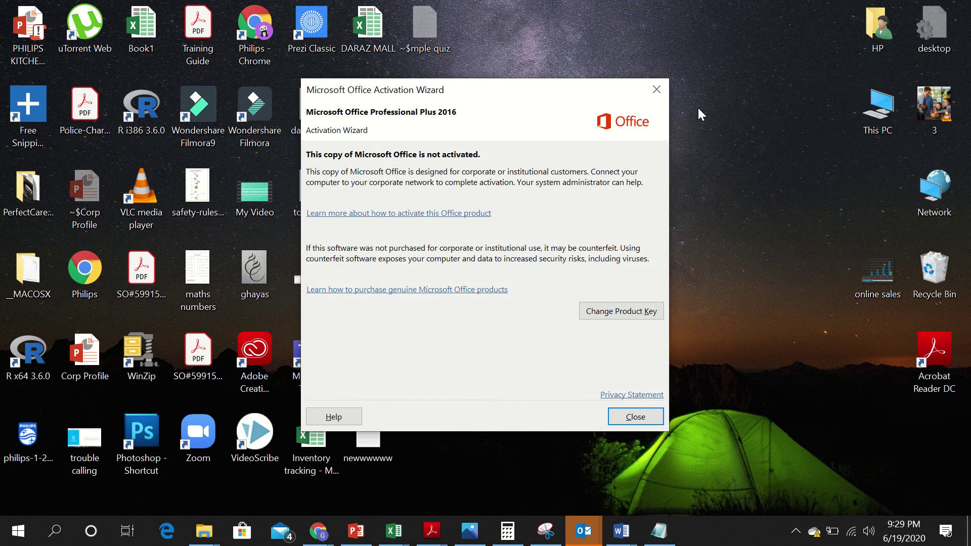
click(656, 90)
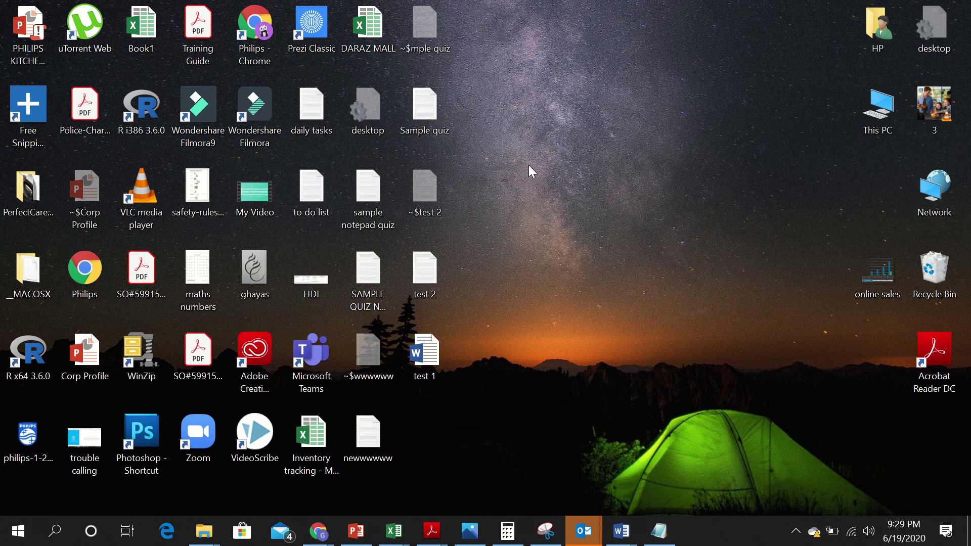
double_click(384, 431)
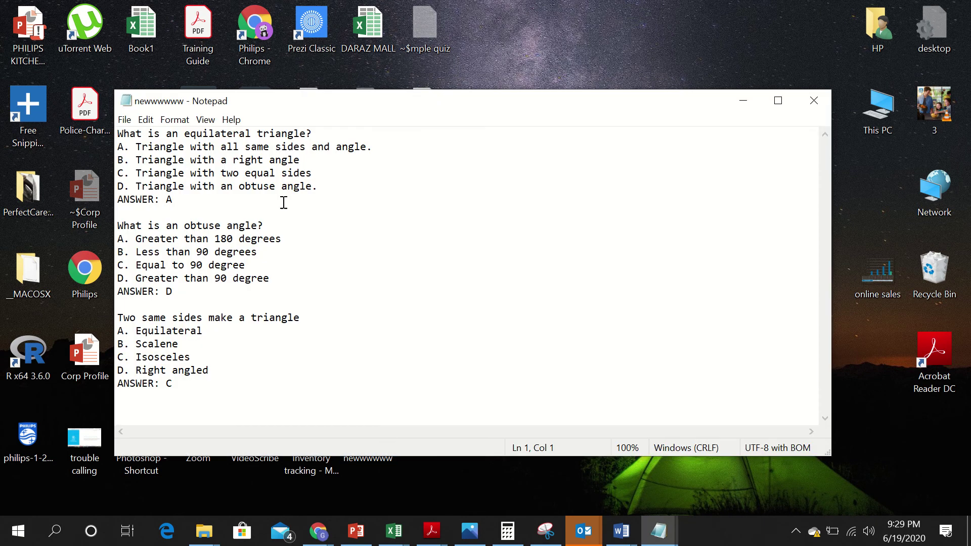
click(811, 105)
Step: Switch to the Faculty Guide course page in Chrome and look through its topics from the beginning to the last one
mouse_move(318, 540)
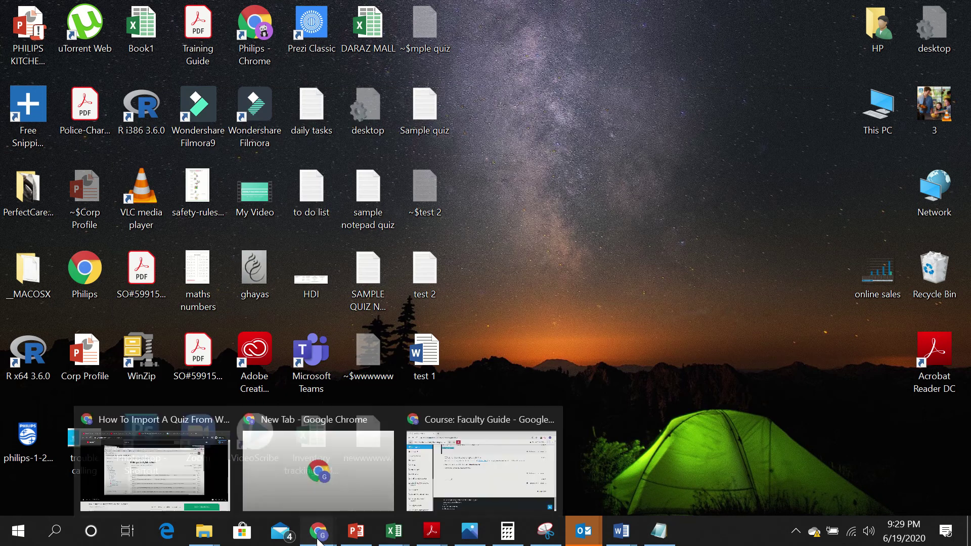
click(487, 475)
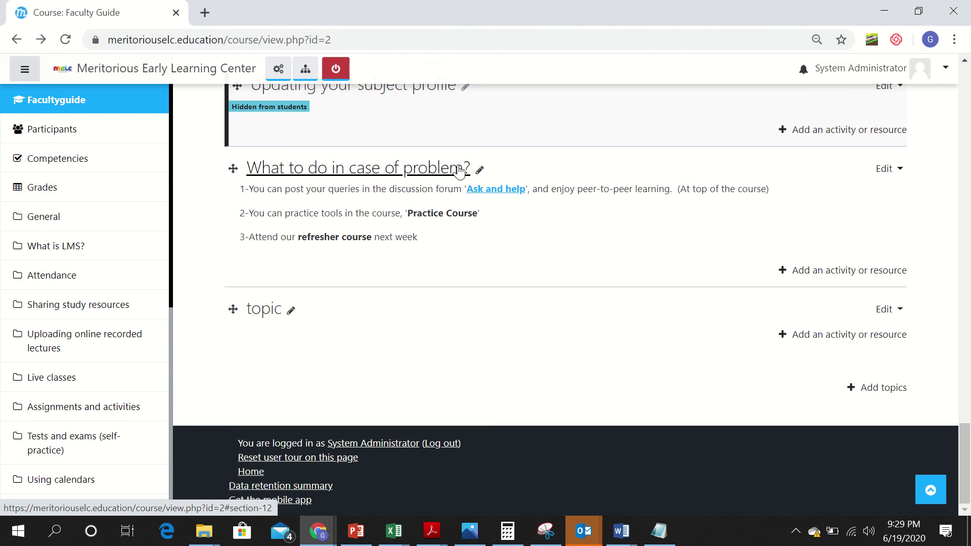
scroll(460, 172, up, 20)
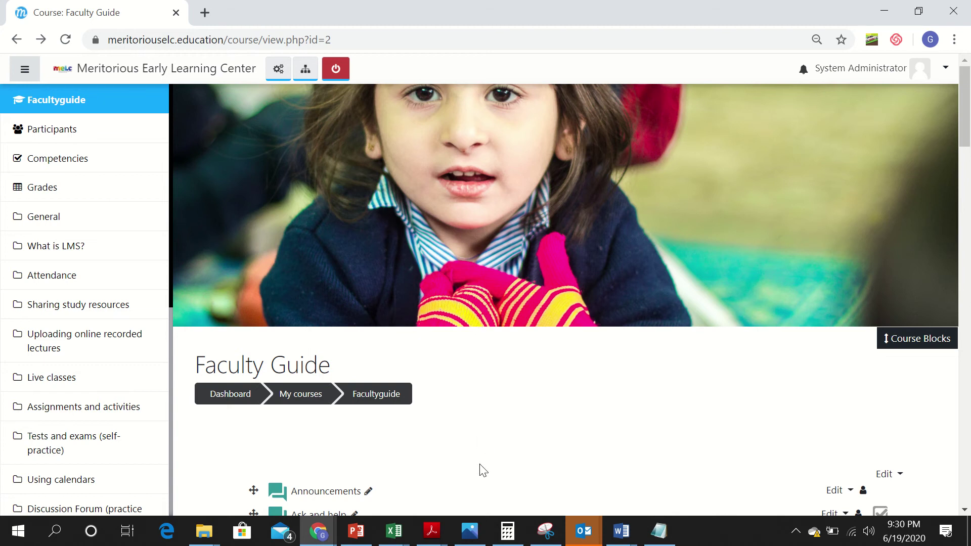
scroll(481, 470, down, 3)
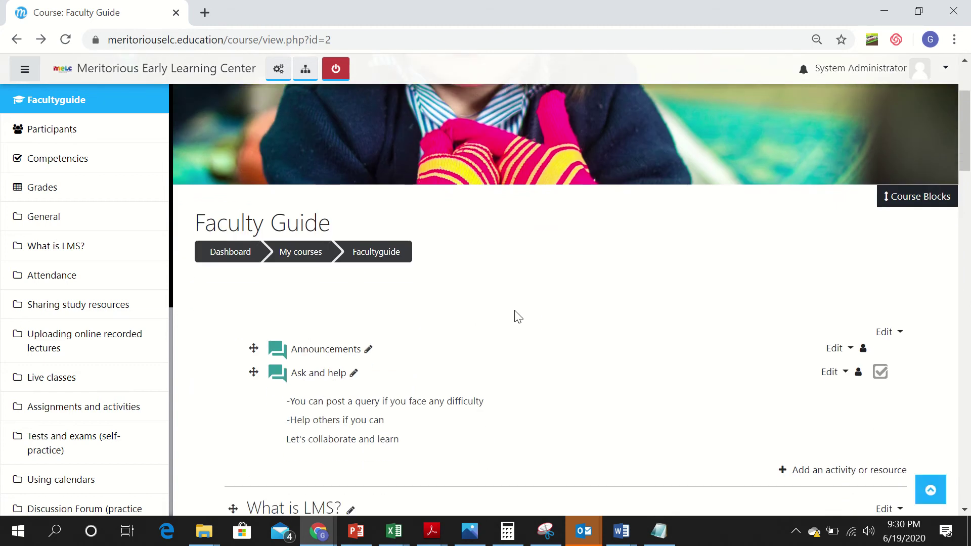
scroll(515, 310, down, 7)
scroll(515, 311, up, 10)
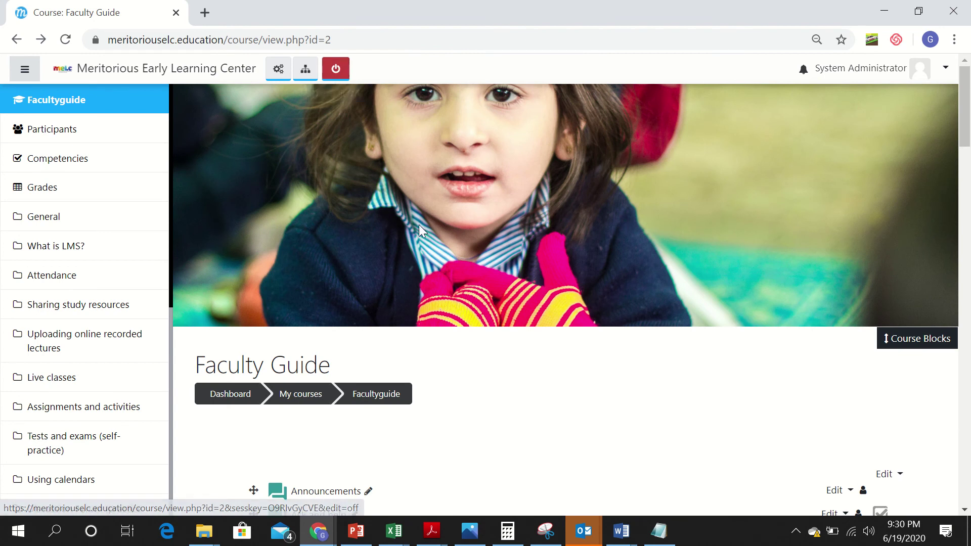
scroll(419, 225, down, 2)
scroll(419, 225, up, 2)
scroll(418, 225, down, 20)
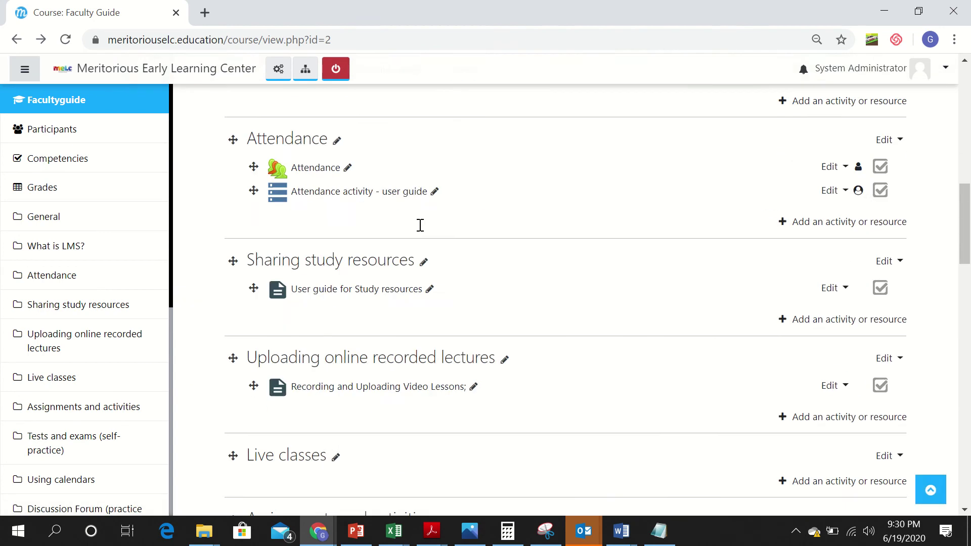
scroll(418, 225, down, 4)
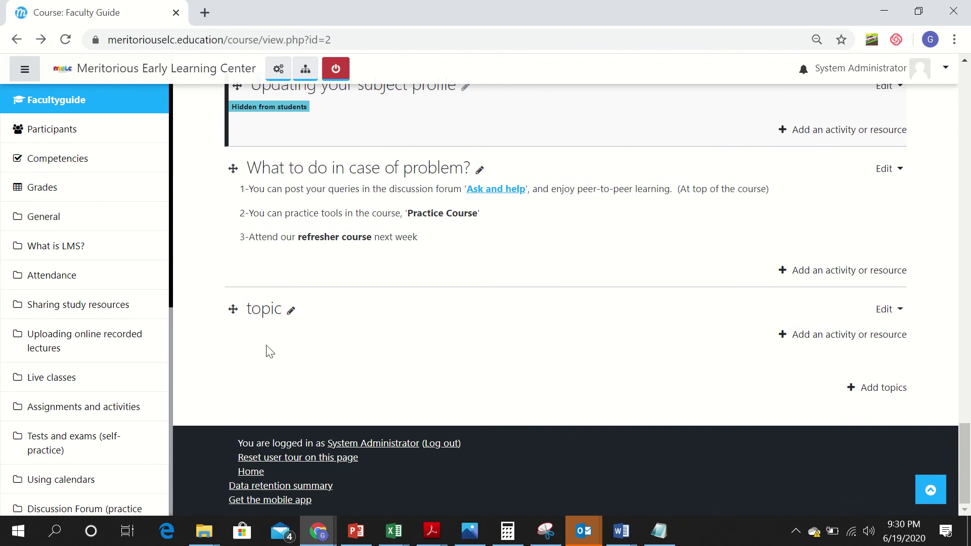
Step: Rename the last course section, "topic", as "Quiz"
click(292, 311)
text(Q)
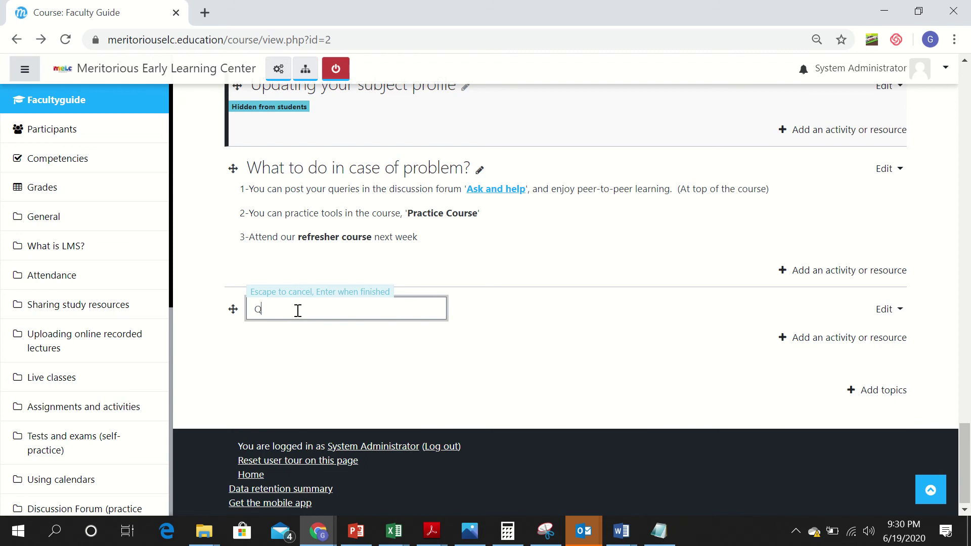
text(uiz)
key(Return)
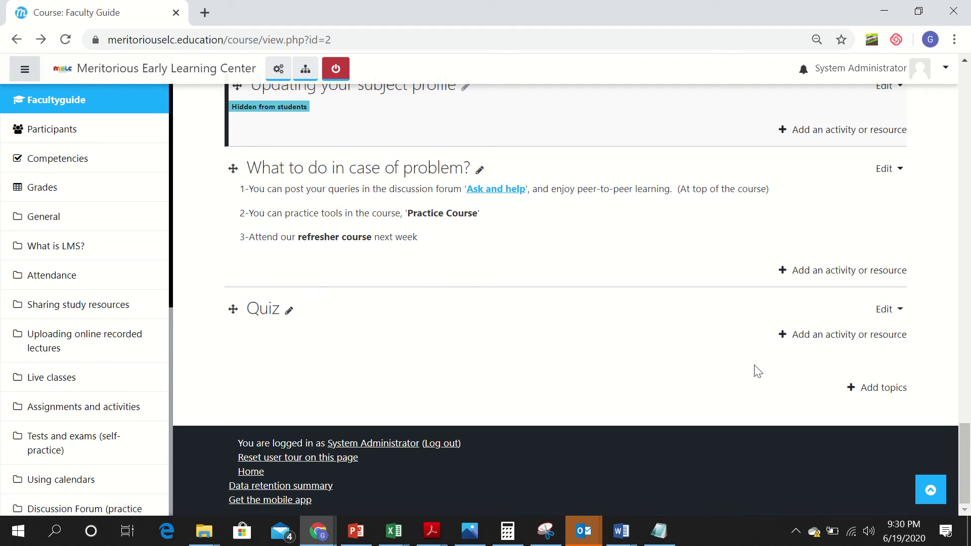
Step: Add a new Quiz activity to the Quiz section
click(787, 344)
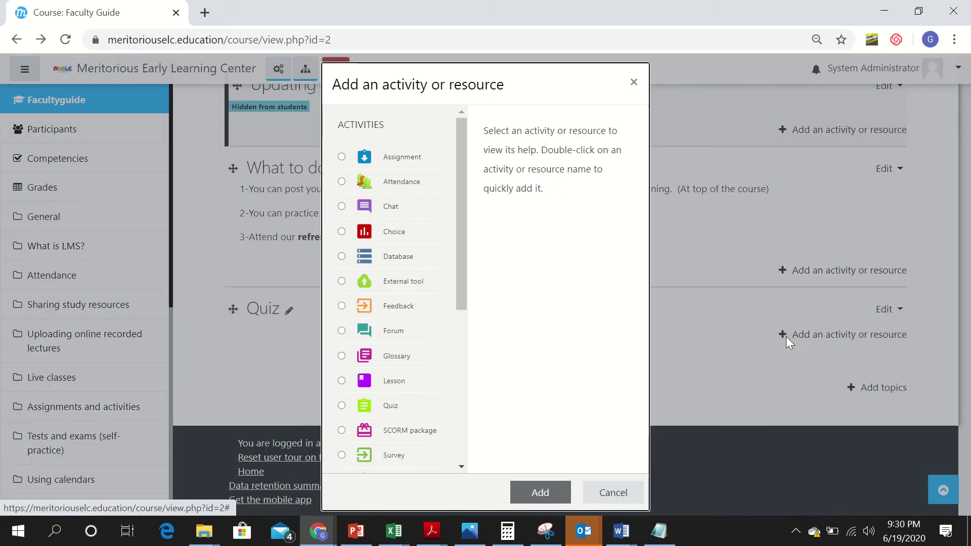
click(342, 407)
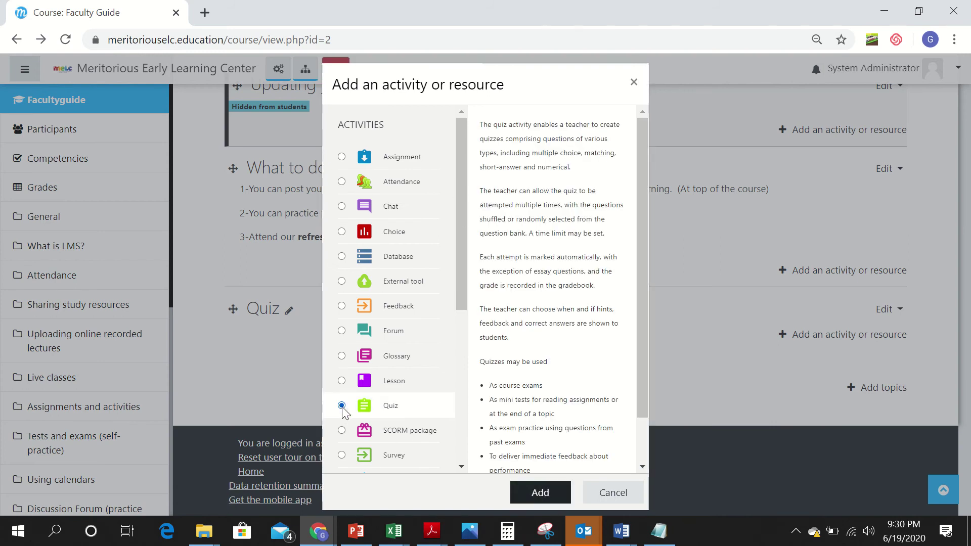
click(539, 503)
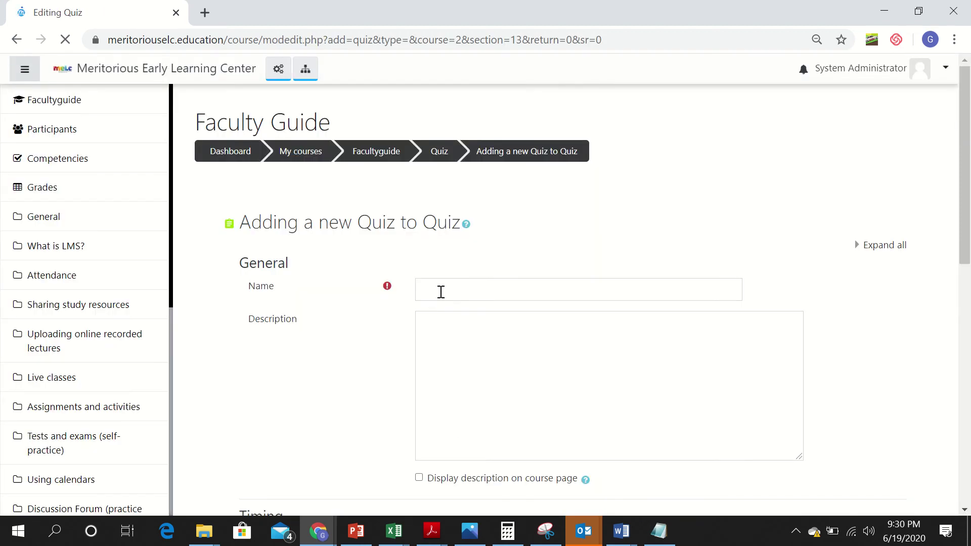
Step: Name the new activity "Sample Quiz", then save and display it
click(441, 292)
text(Sa)
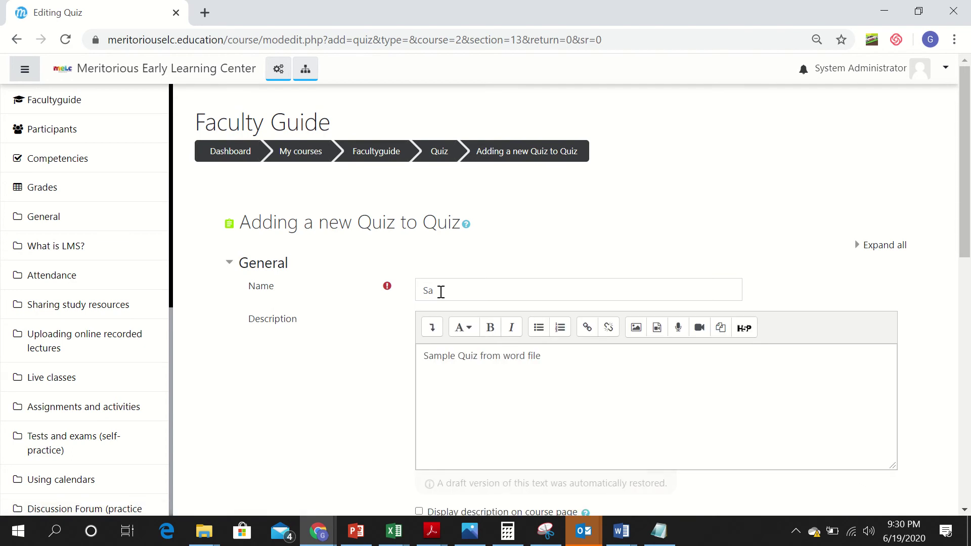
double_click(441, 292)
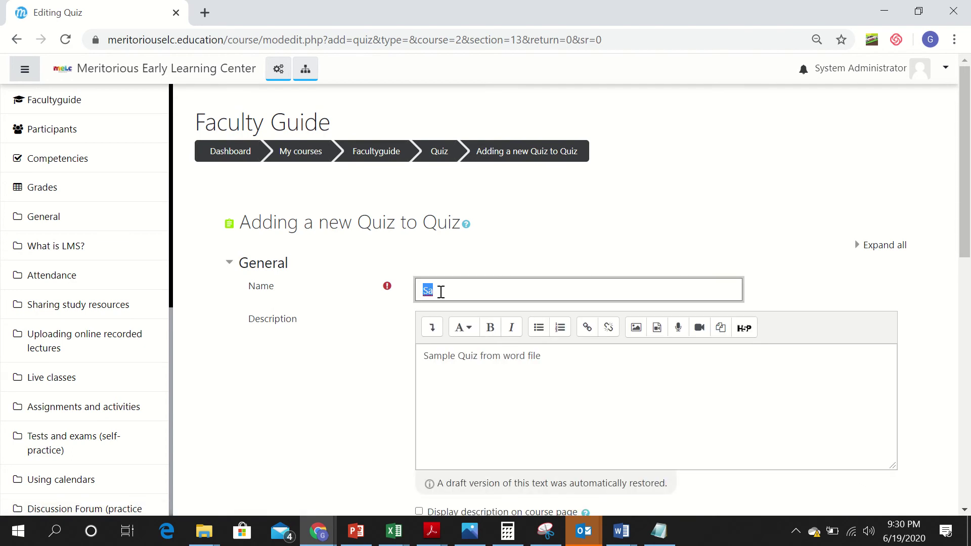
click(441, 292)
click(452, 365)
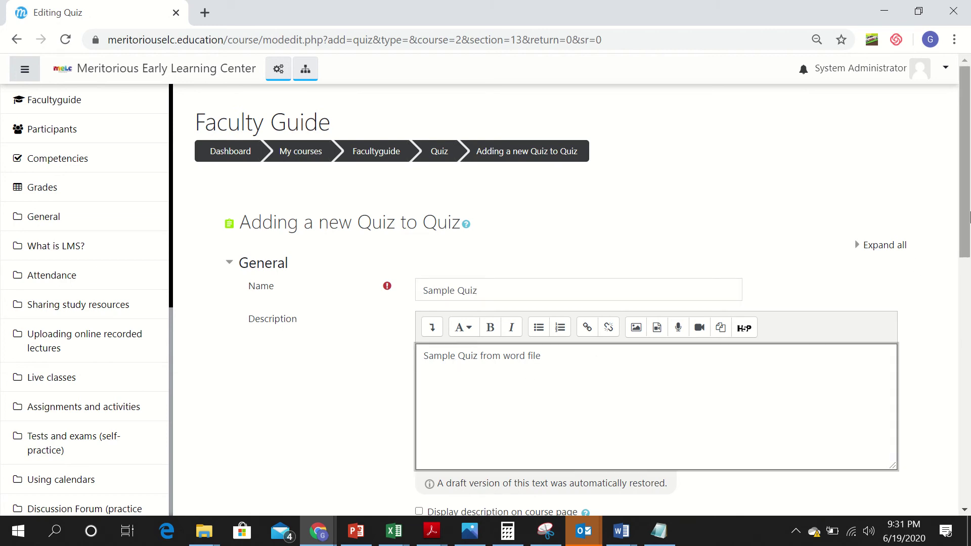
drag(966, 222, 968, 447)
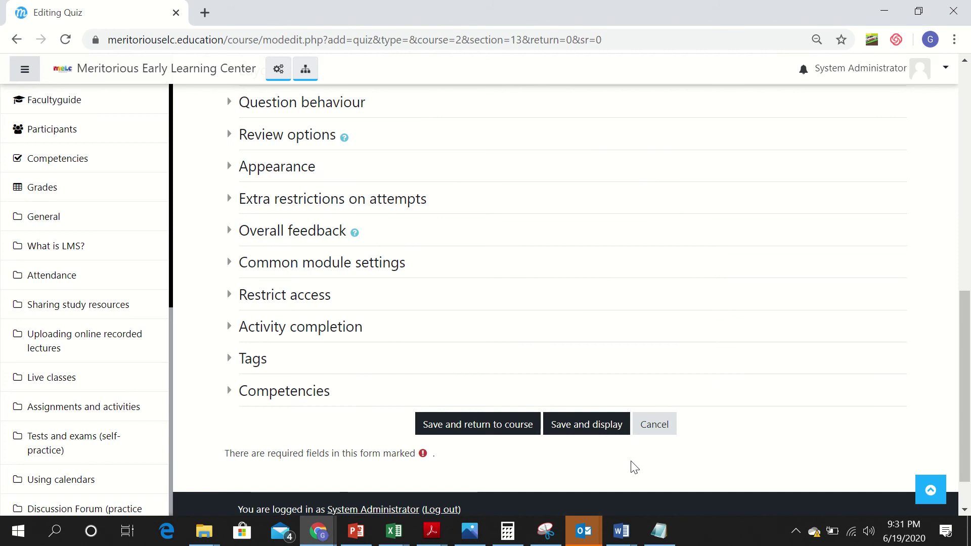
click(595, 423)
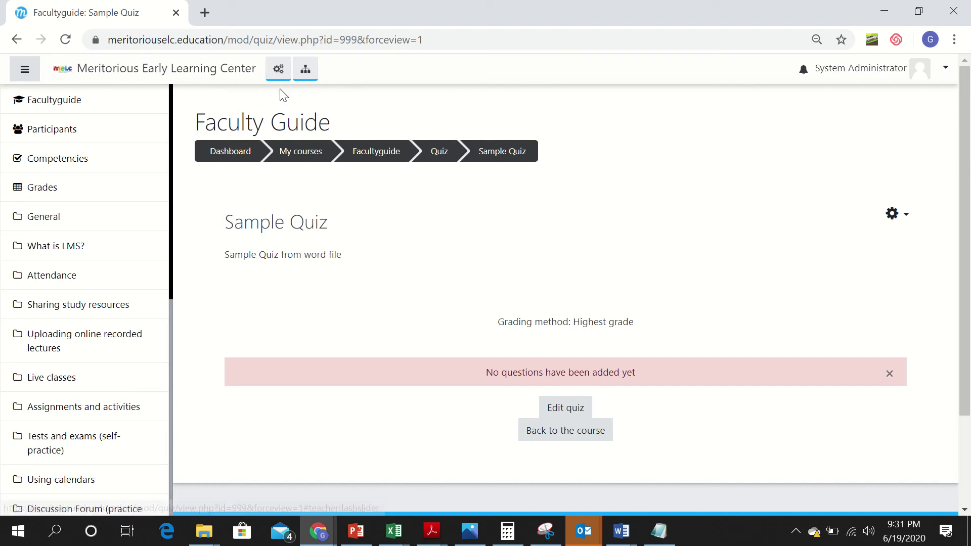
Step: Open question import from the course's question bank and choose Aiken format as the file format
click(279, 69)
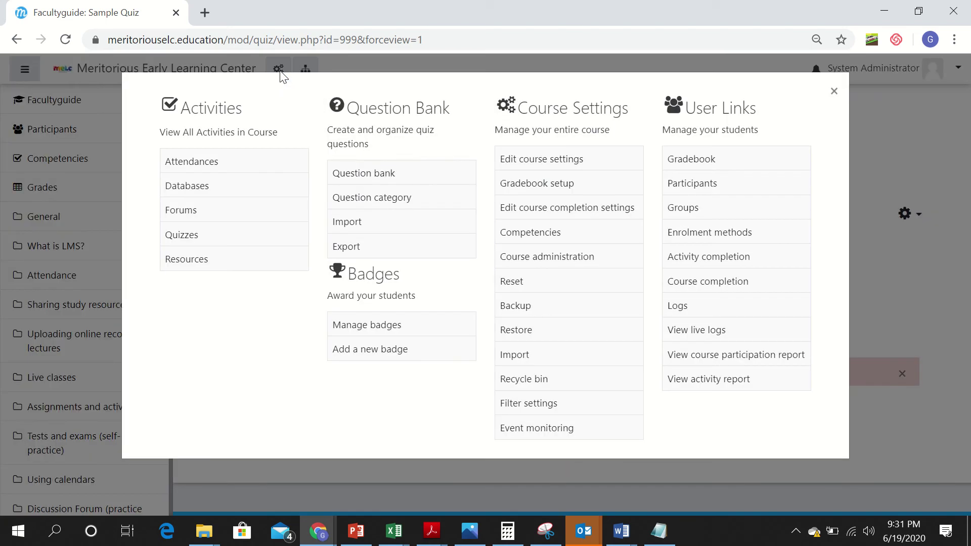
click(348, 180)
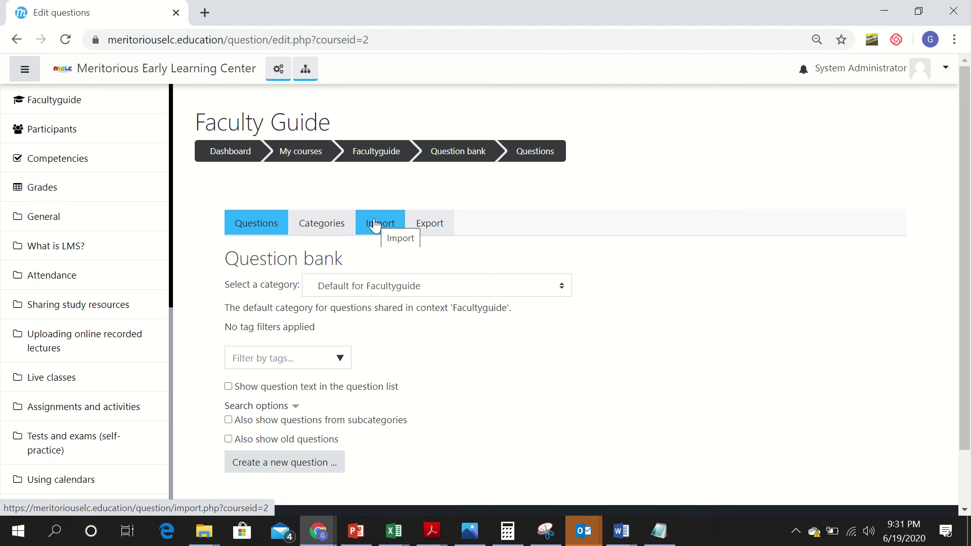
click(374, 226)
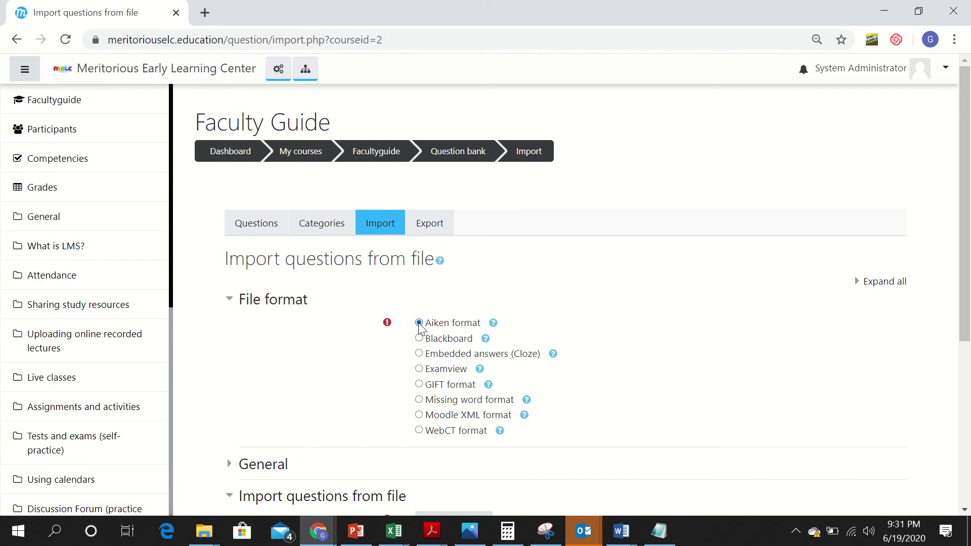
Step: Expand the General import settings and choose "Default for Facultyguide" as the import category
scroll(419, 326, down, 4)
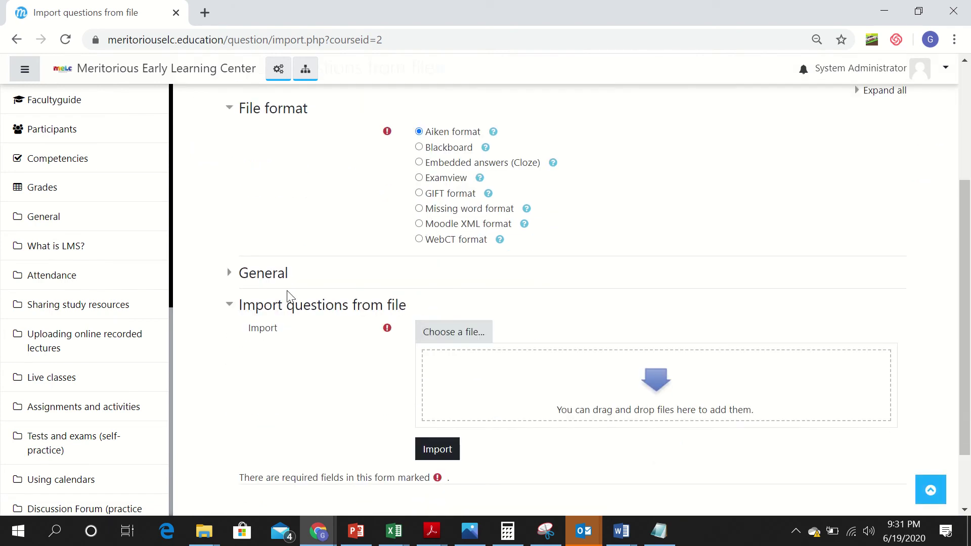
click(253, 284)
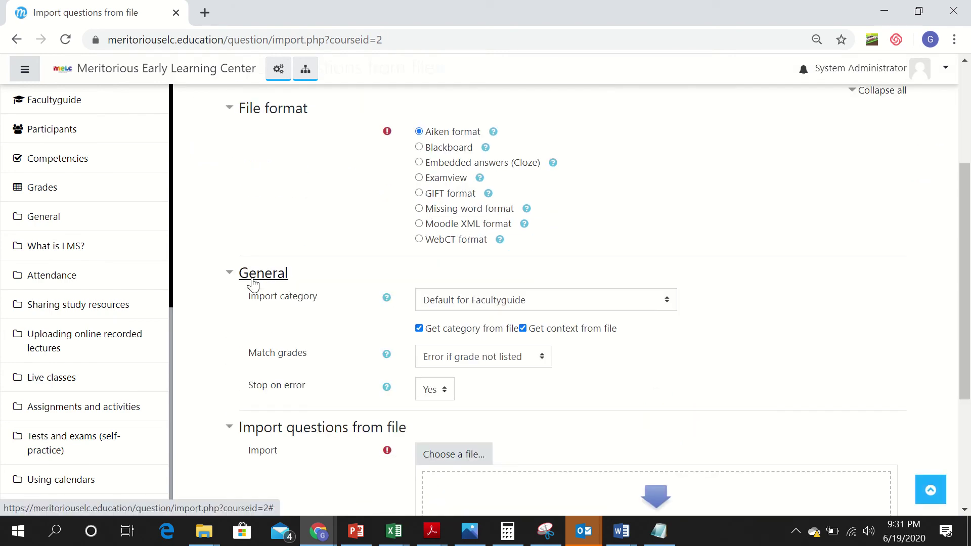
click(668, 302)
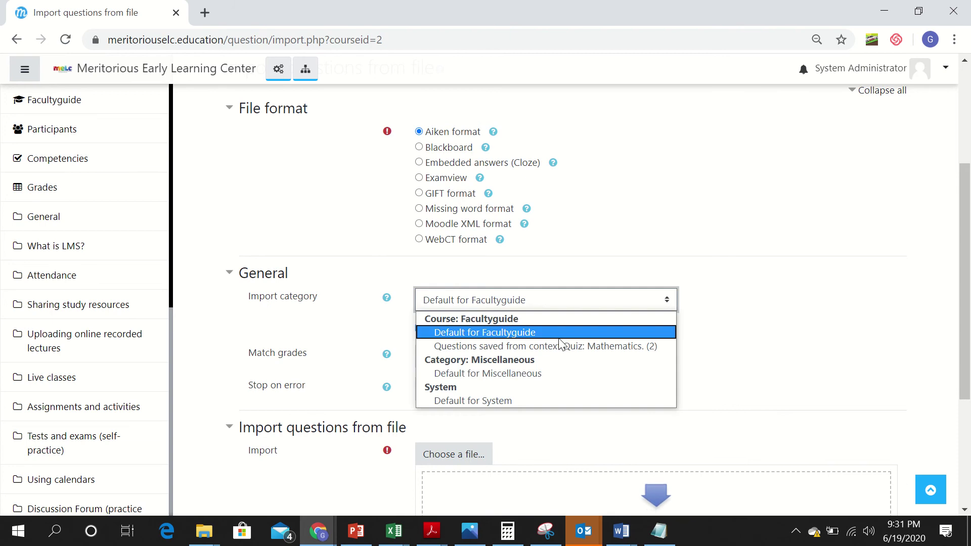
click(501, 332)
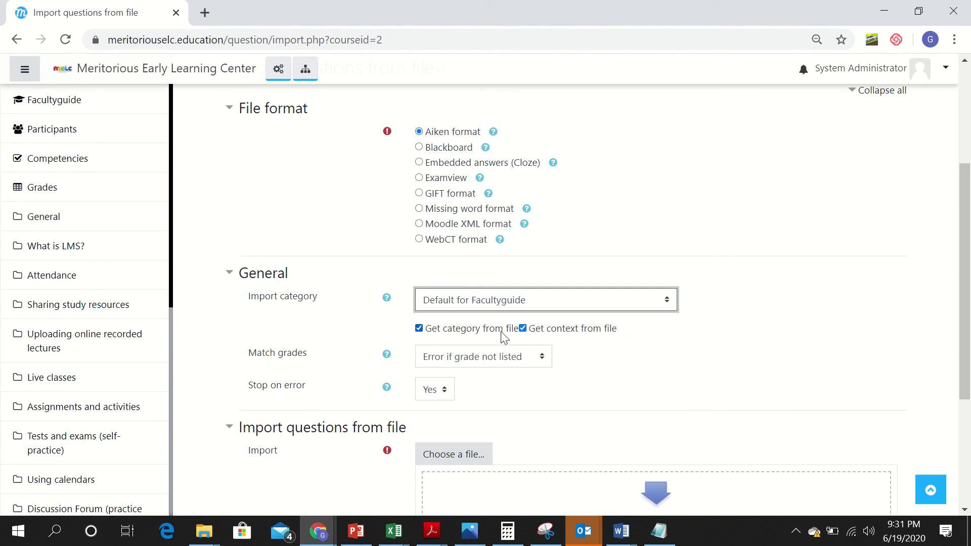
click(670, 300)
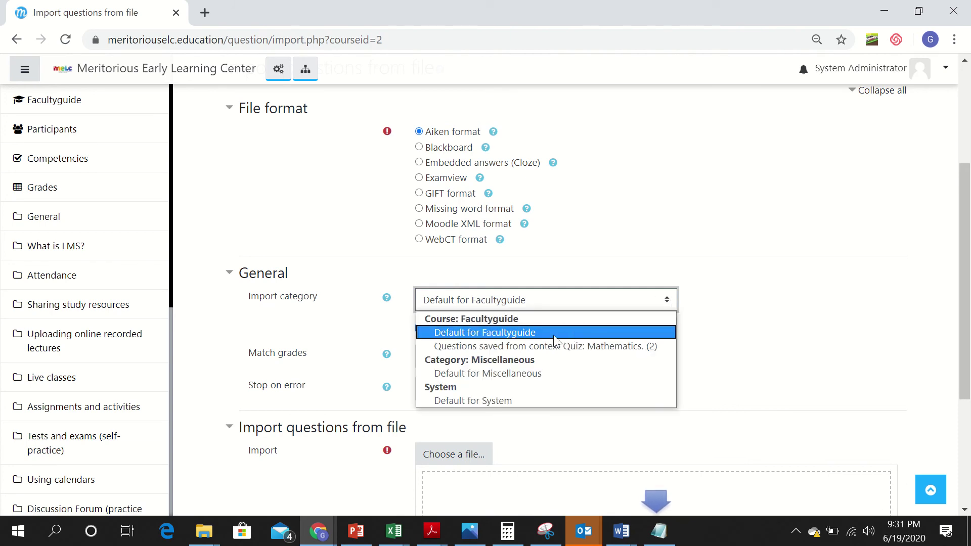
click(521, 332)
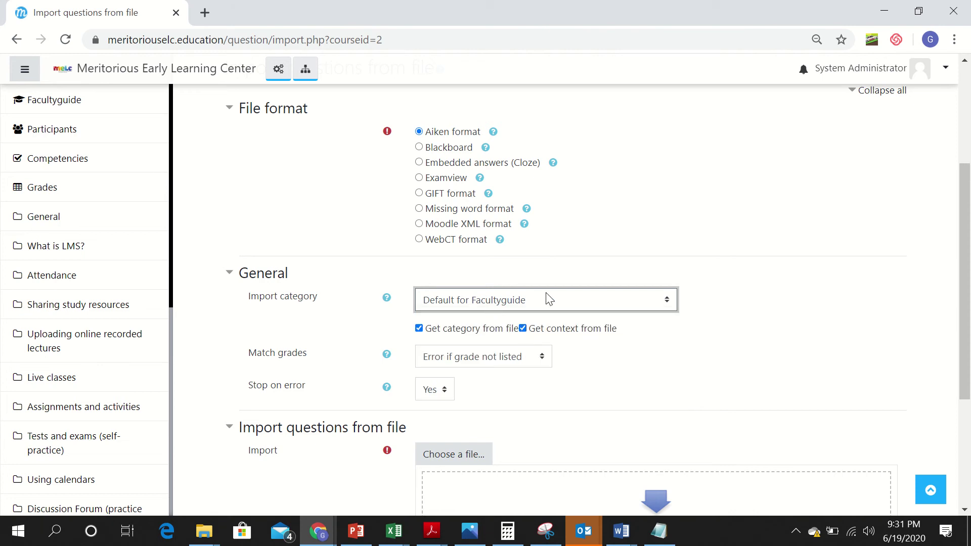
Step: Upload the text file newwwwww.txt from the Desktop as the file to import questions from
scroll(432, 394, down, 3)
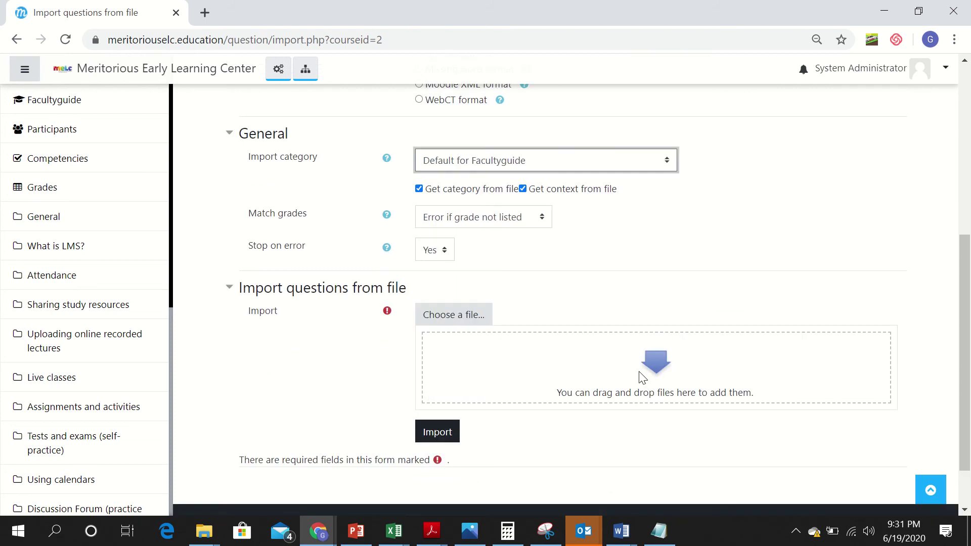
click(450, 314)
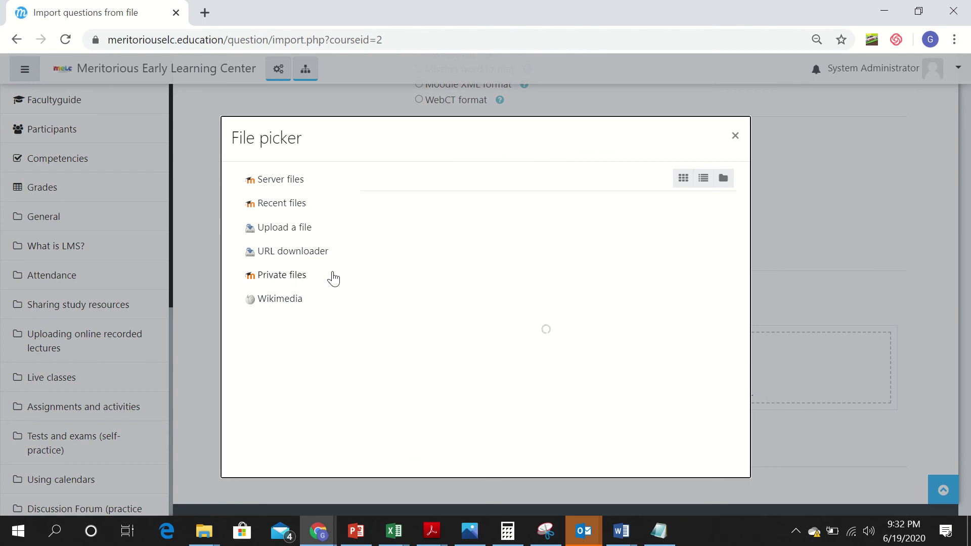
click(288, 227)
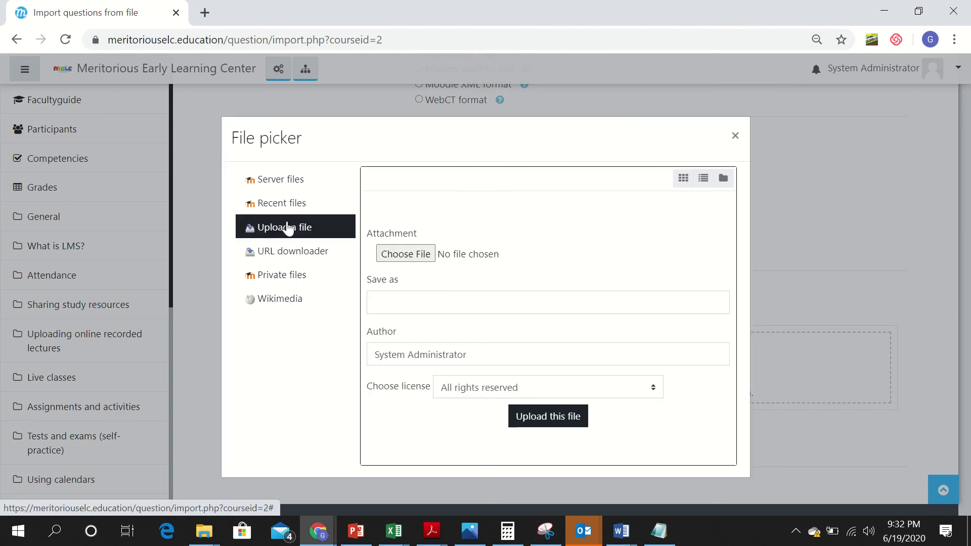
click(407, 254)
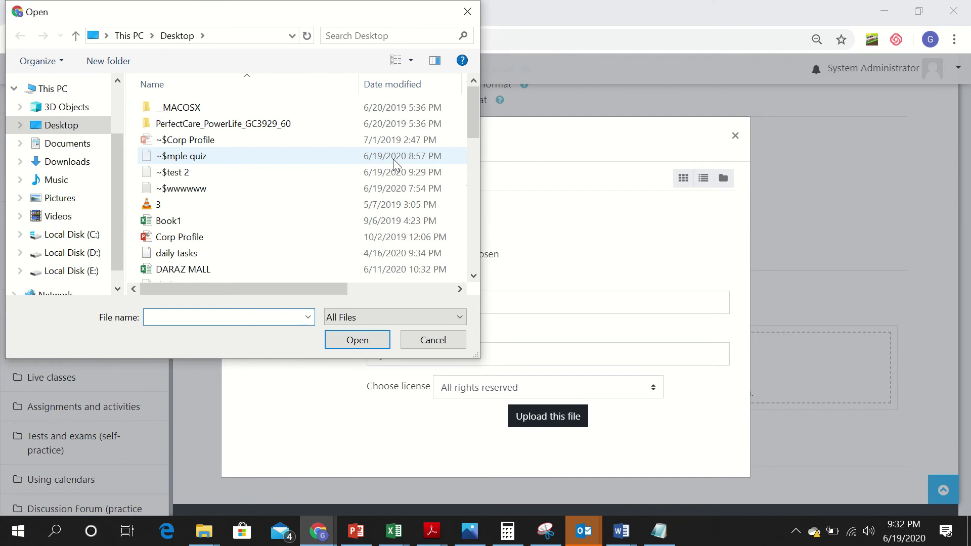
click(476, 171)
drag(475, 171, 472, 259)
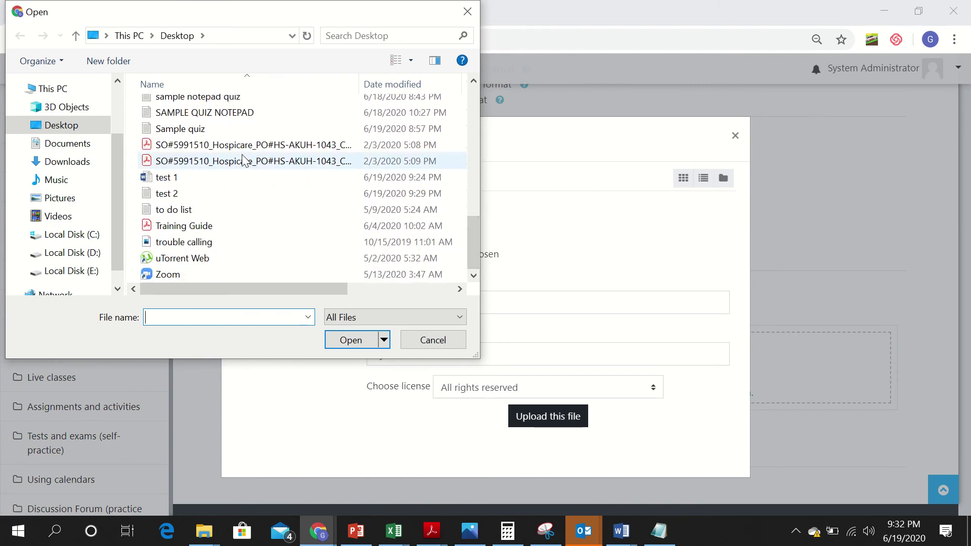
click(477, 169)
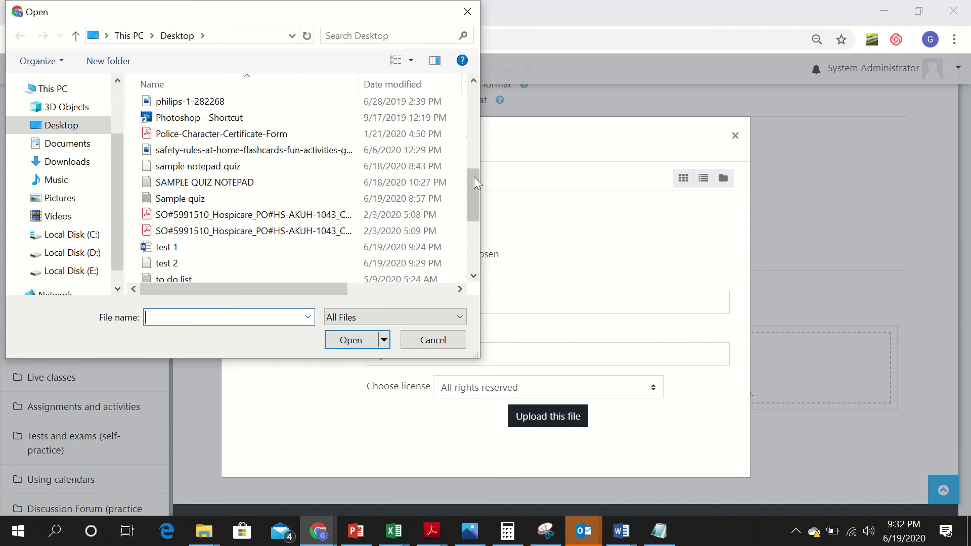
scroll(474, 177, up, 2)
click(256, 118)
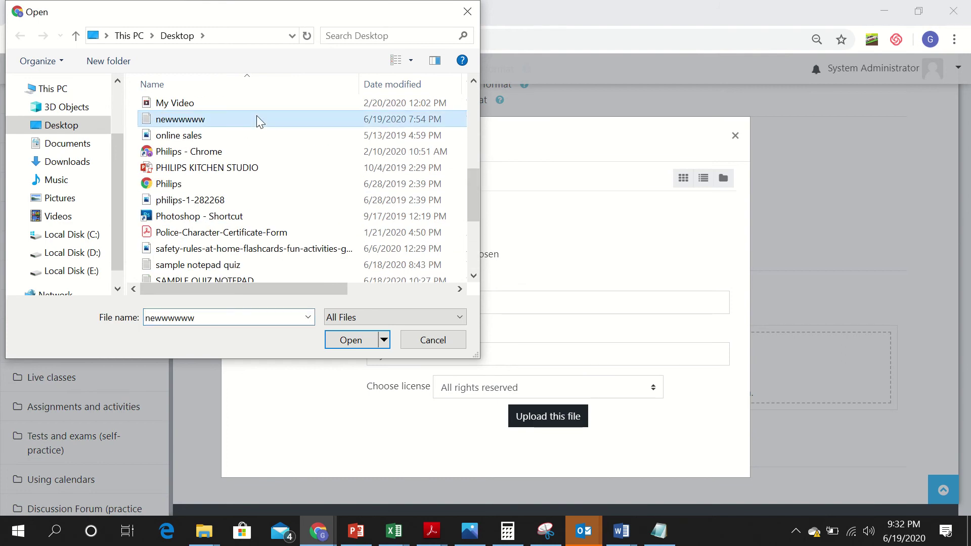
click(332, 342)
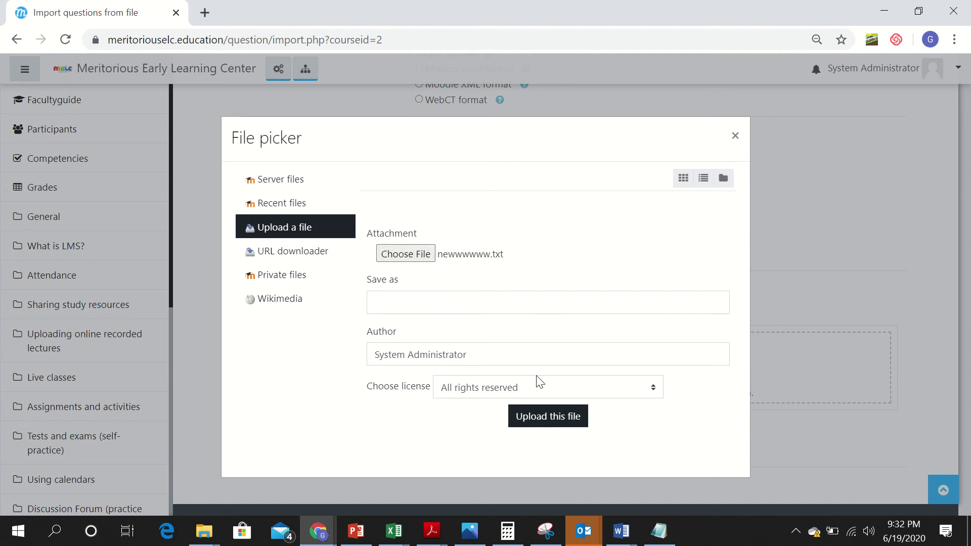
click(547, 421)
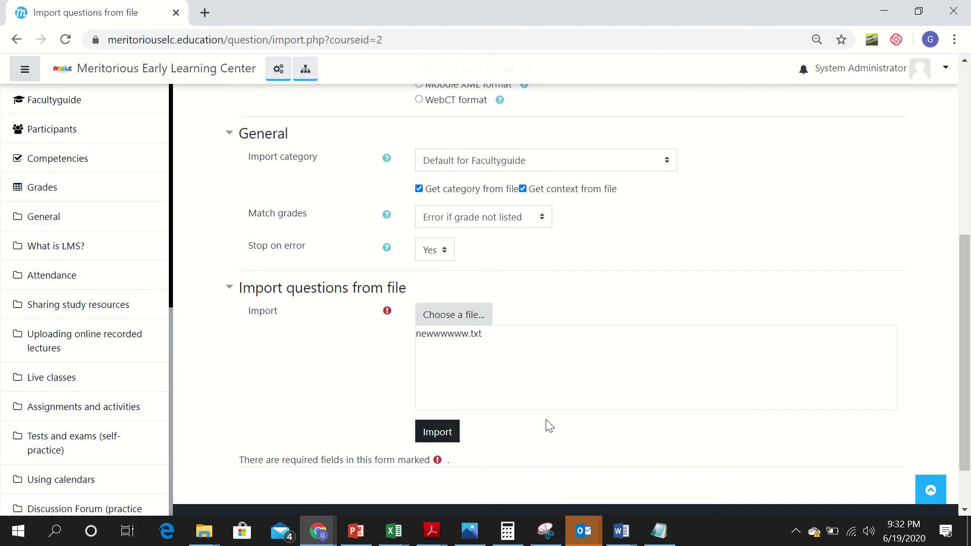
Step: Import the questions from the uploaded file, continue to the question bank and review the imported list
click(438, 430)
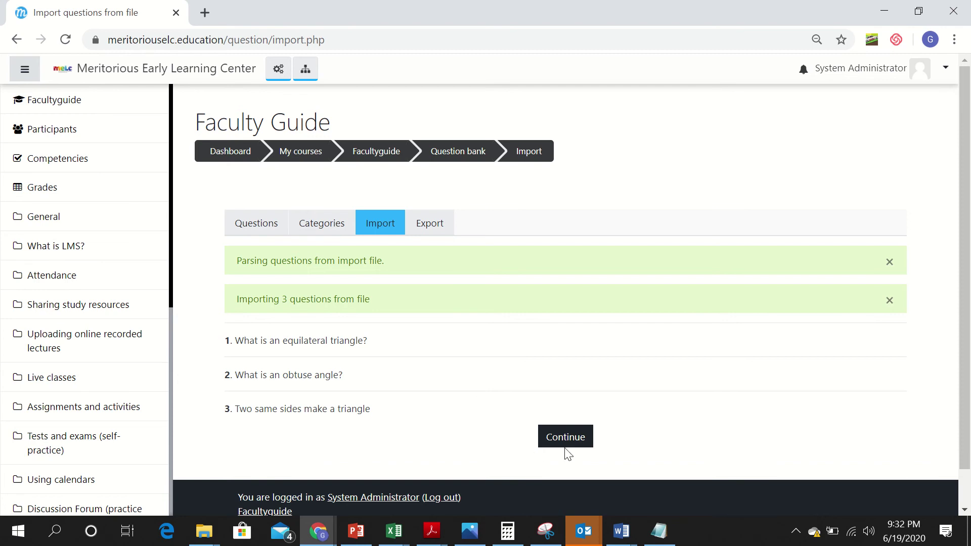
click(562, 429)
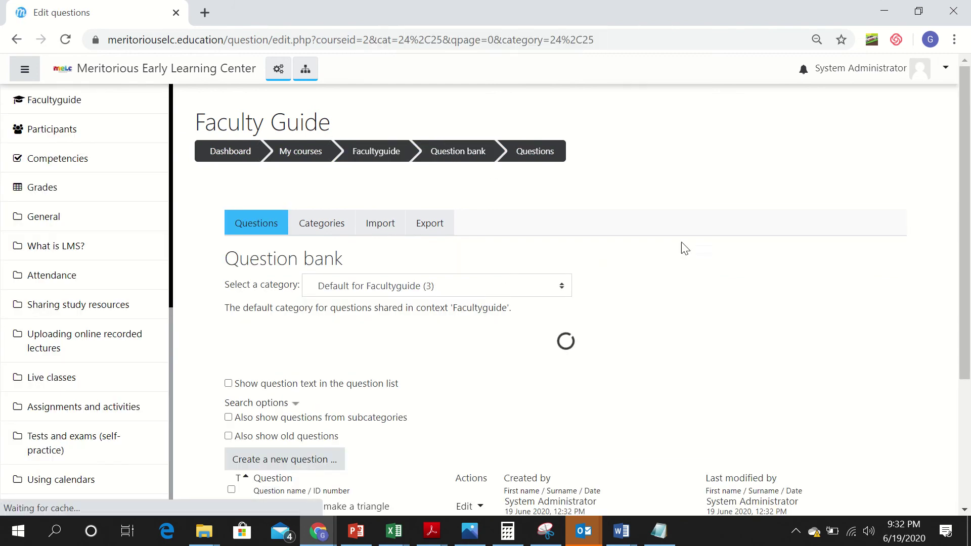
scroll(967, 210, down, 3)
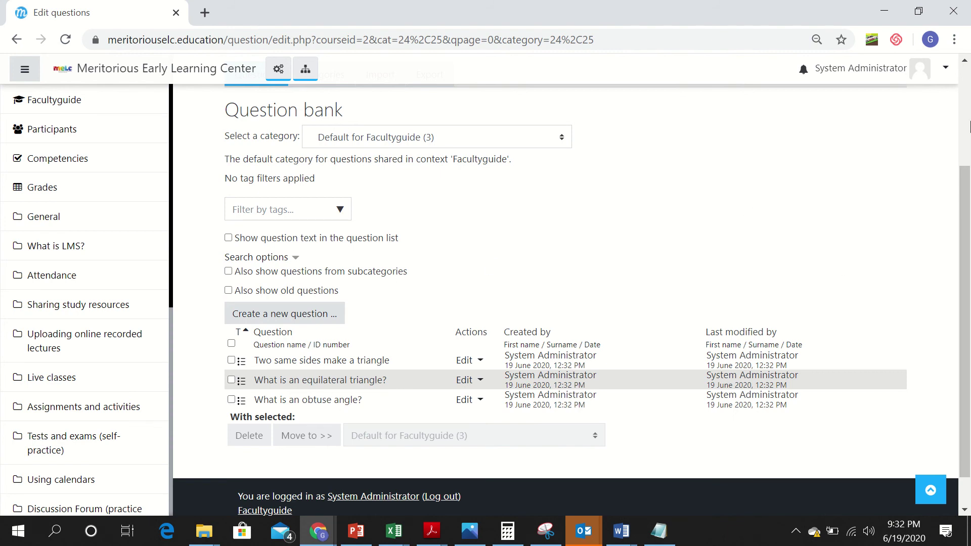
drag(968, 236, 969, 111)
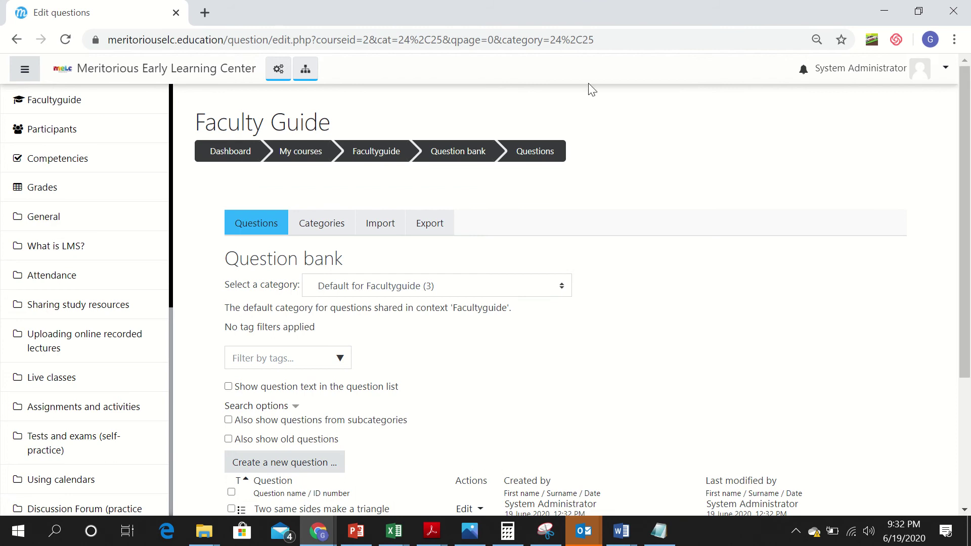
Step: Return to the Facultyguide course page and open Sample Quiz in the Quiz section for editing
click(381, 153)
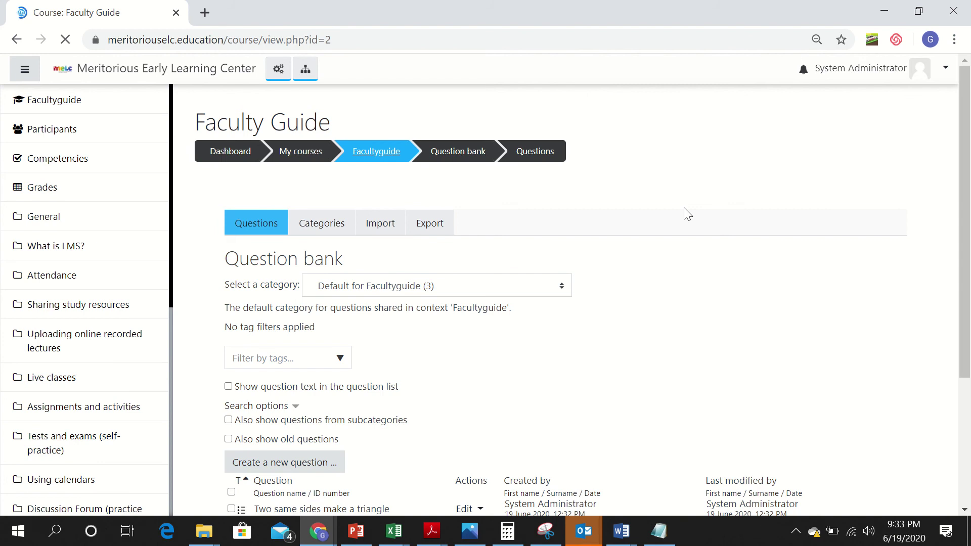
scroll(686, 213, down, 15)
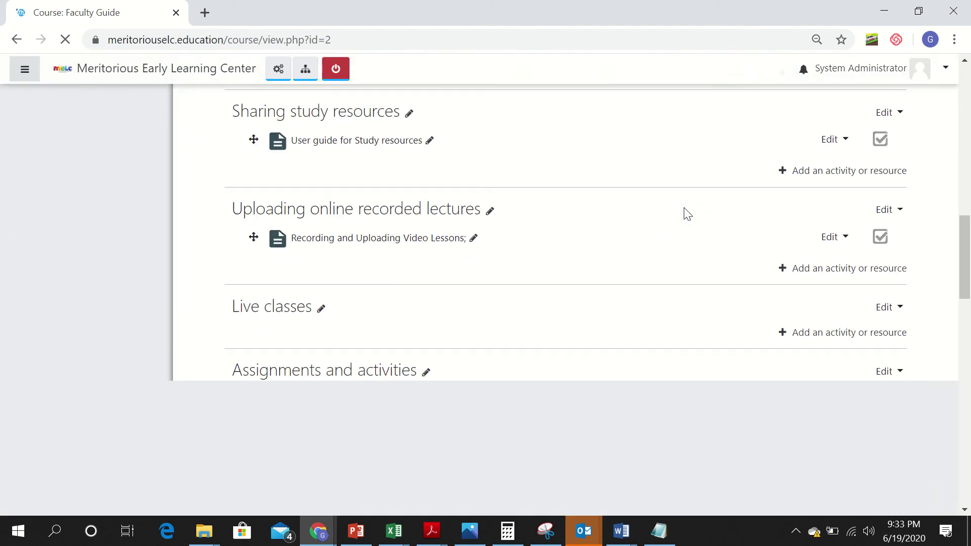
scroll(687, 213, down, 15)
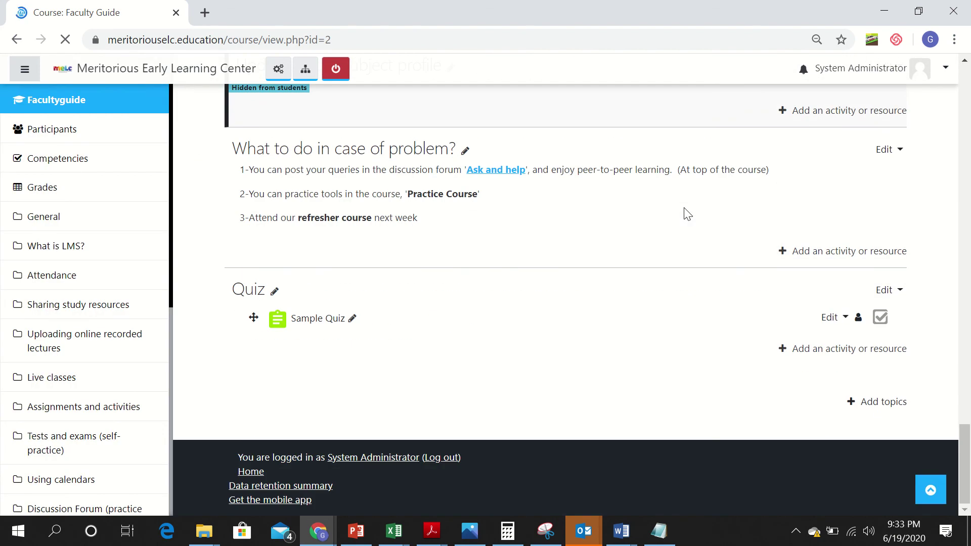
click(336, 328)
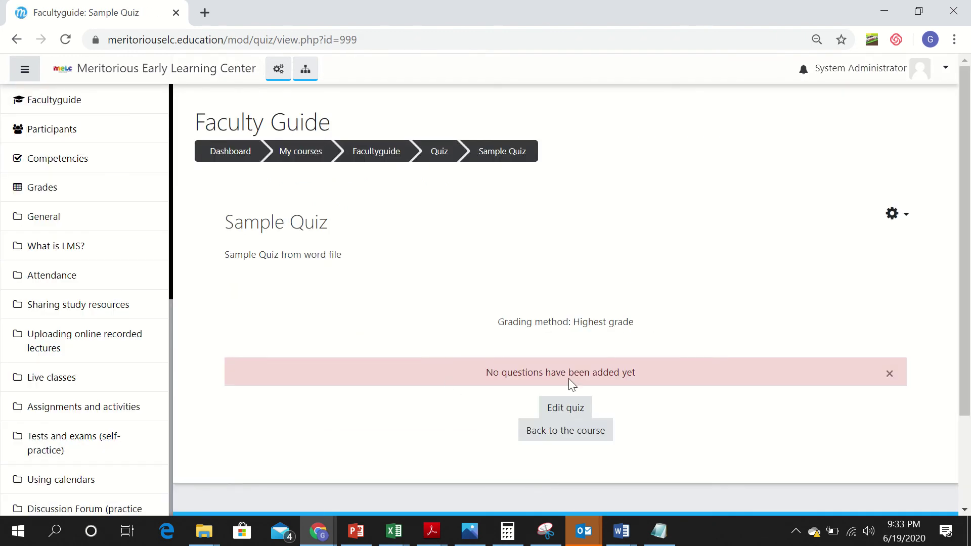
click(572, 409)
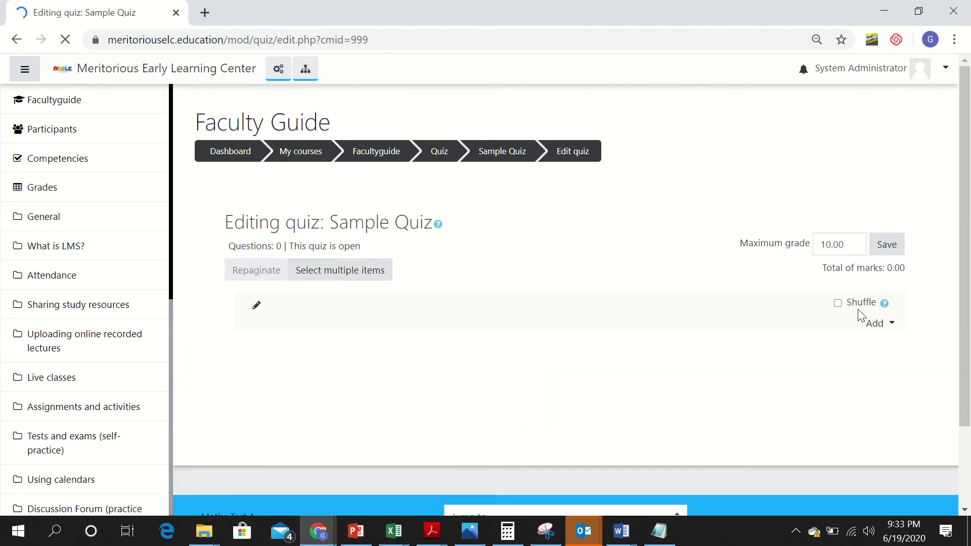
Step: Add all three questions from the question bank category "Default for Facultyguide" to Sample Quiz
click(877, 326)
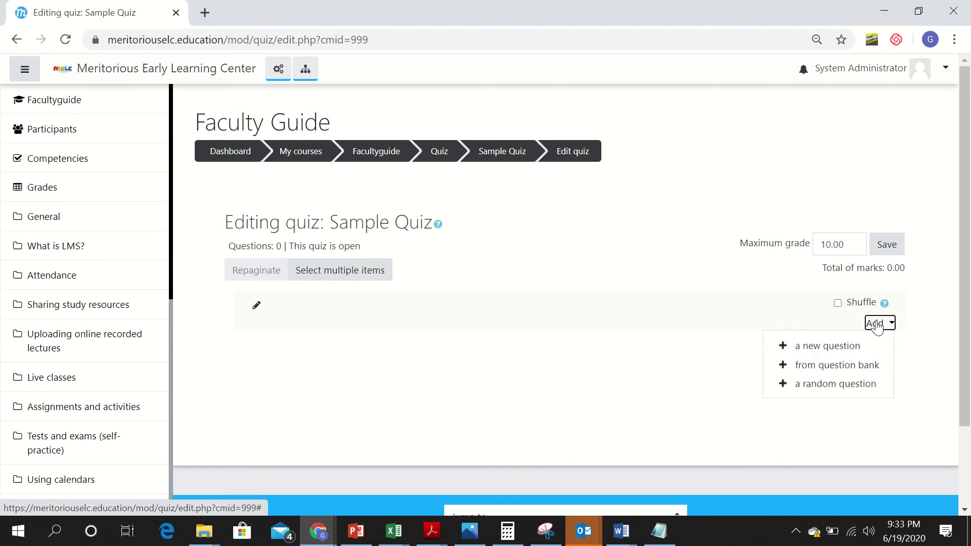
click(832, 371)
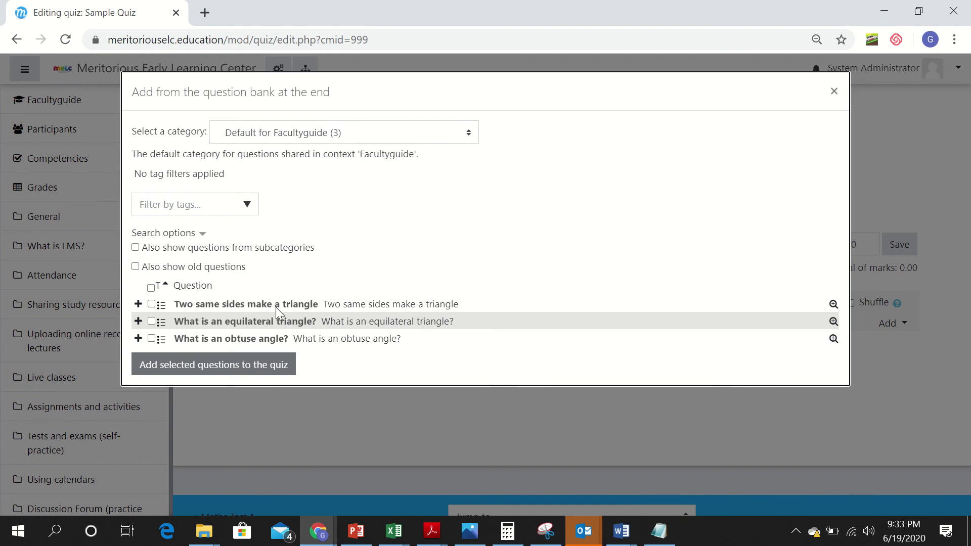
click(150, 304)
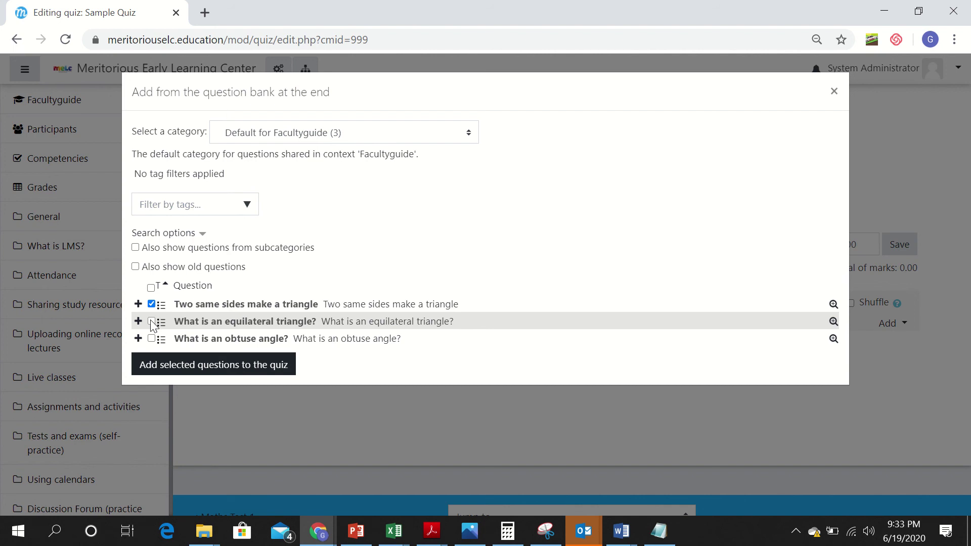
click(152, 321)
click(152, 338)
click(470, 134)
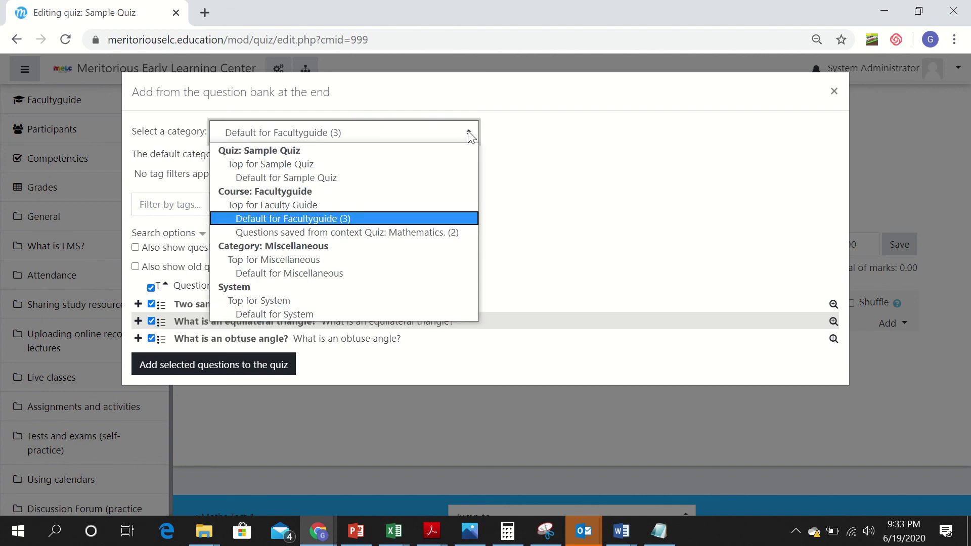
click(396, 218)
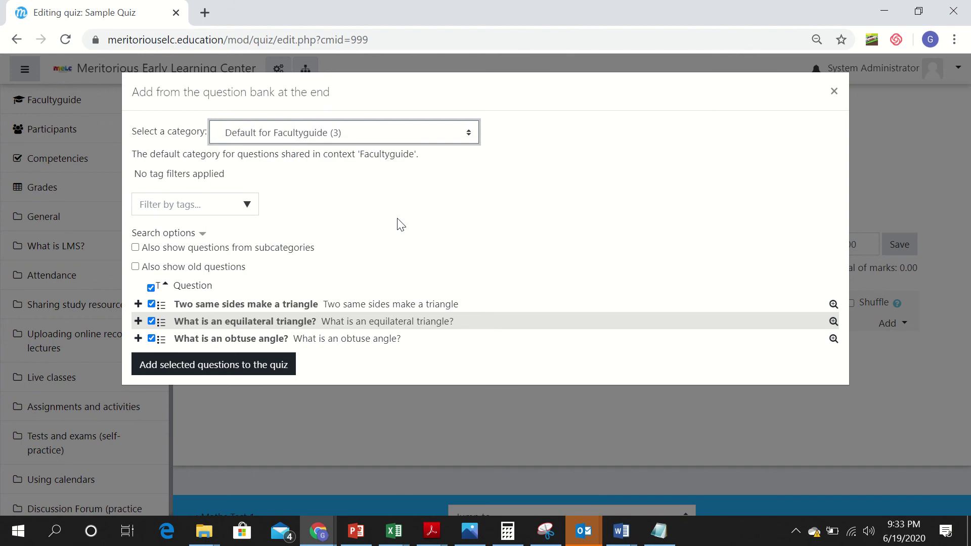
click(251, 207)
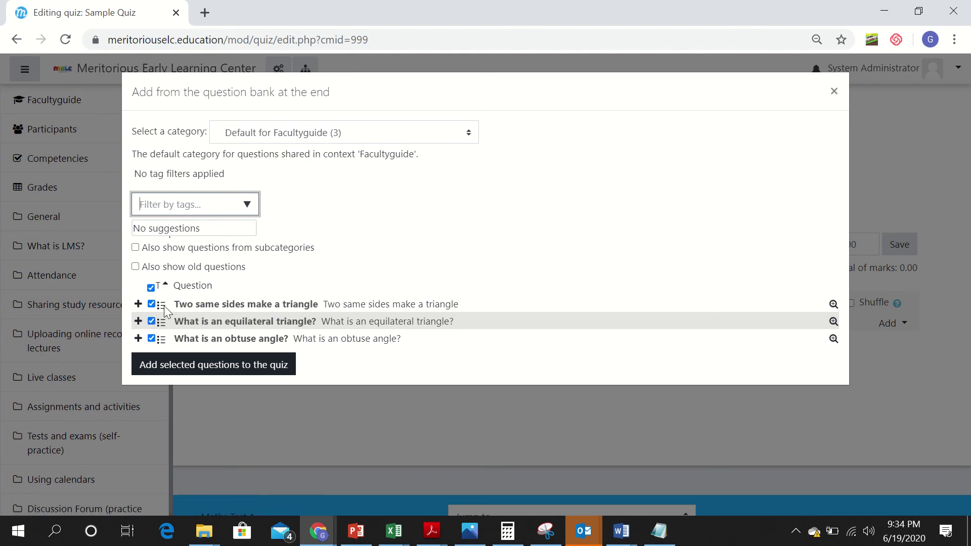
click(170, 368)
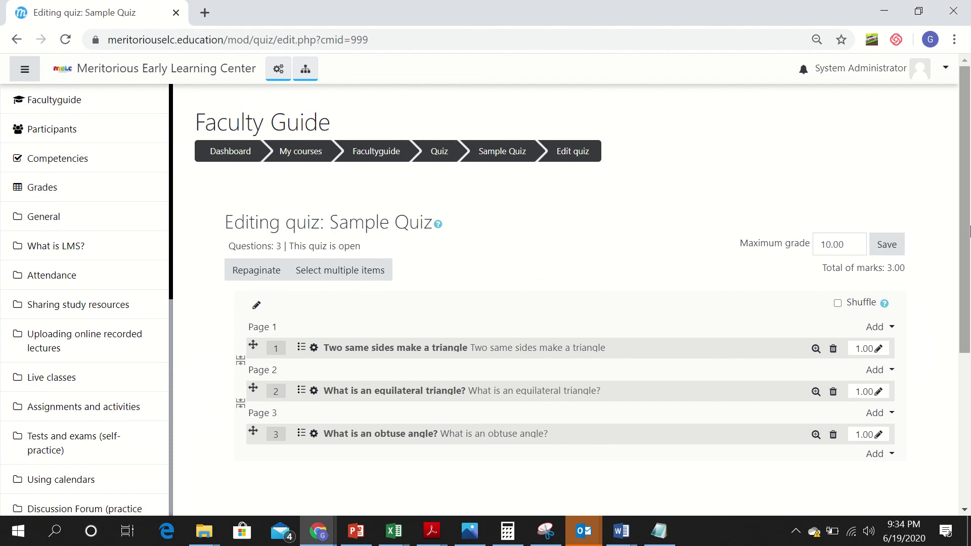
drag(966, 231, 966, 265)
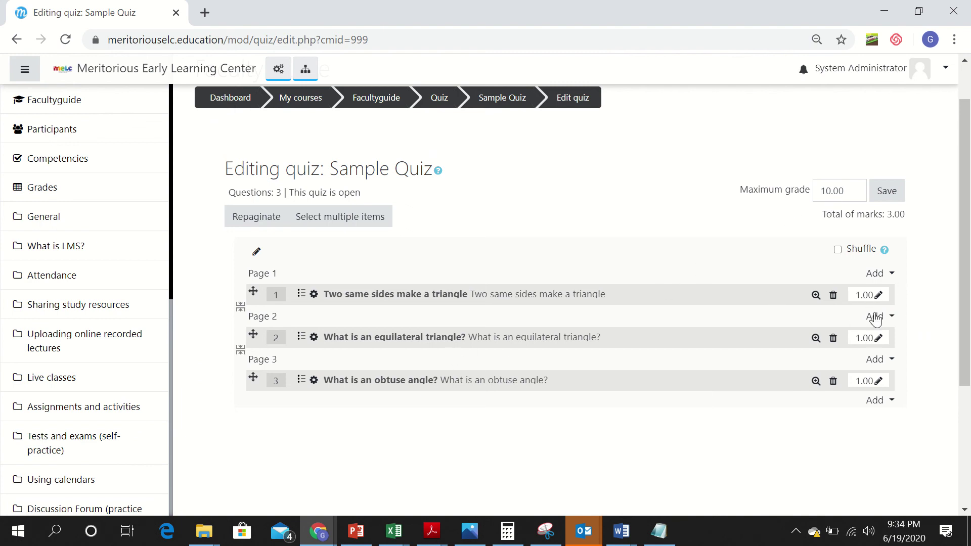
Step: Set the maximum grade of Sample Quiz to 15 and save it
click(835, 190)
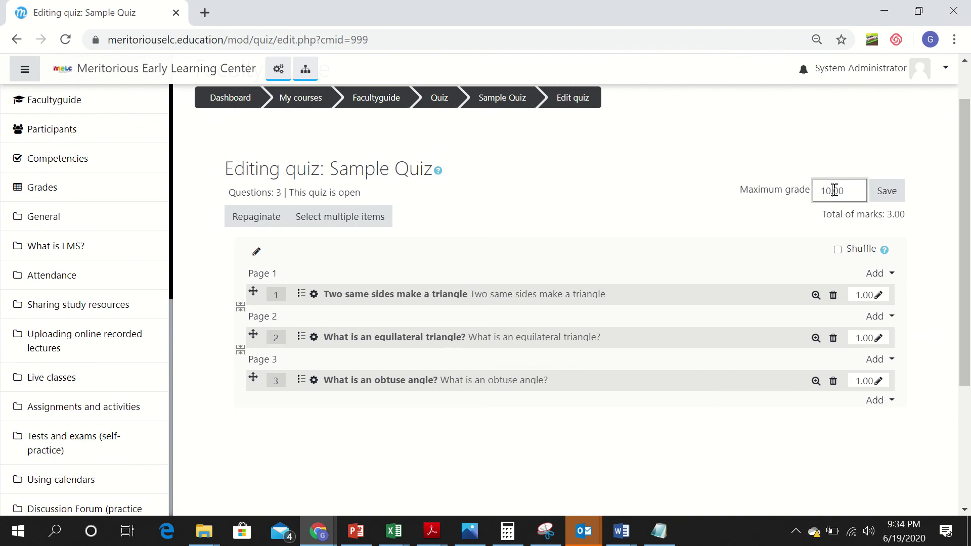
double_click(835, 190)
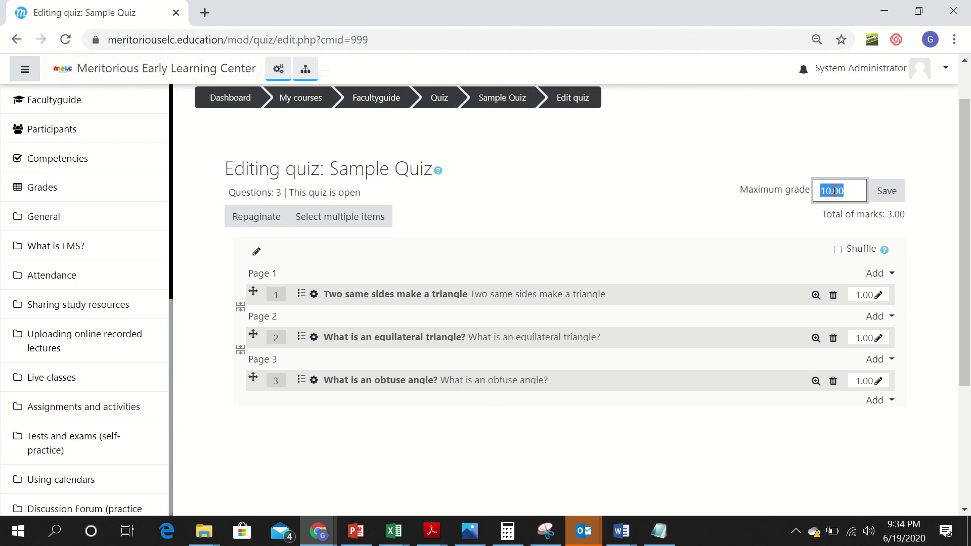
text(15)
key(Return)
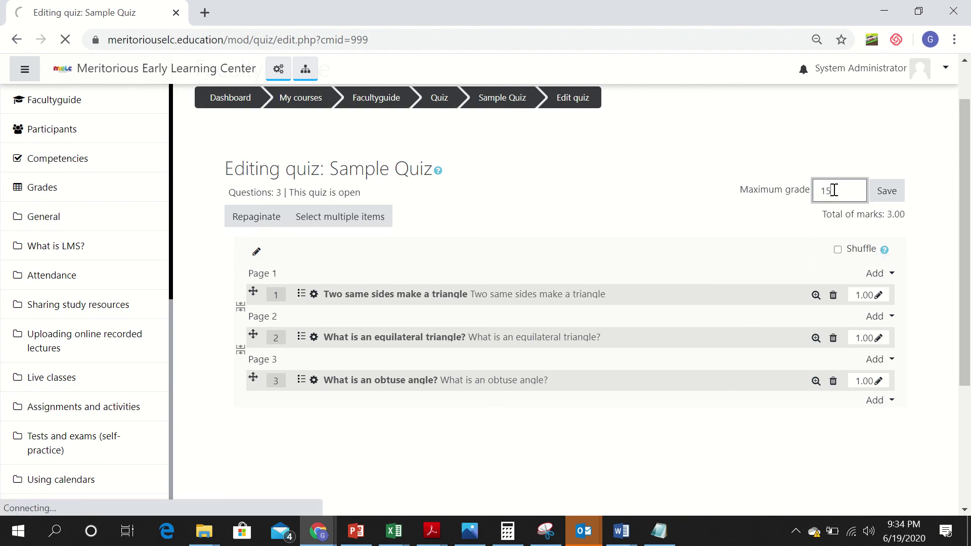
Step: Set the mark of each of the three questions in Sample Quiz to 5
double_click(868, 297)
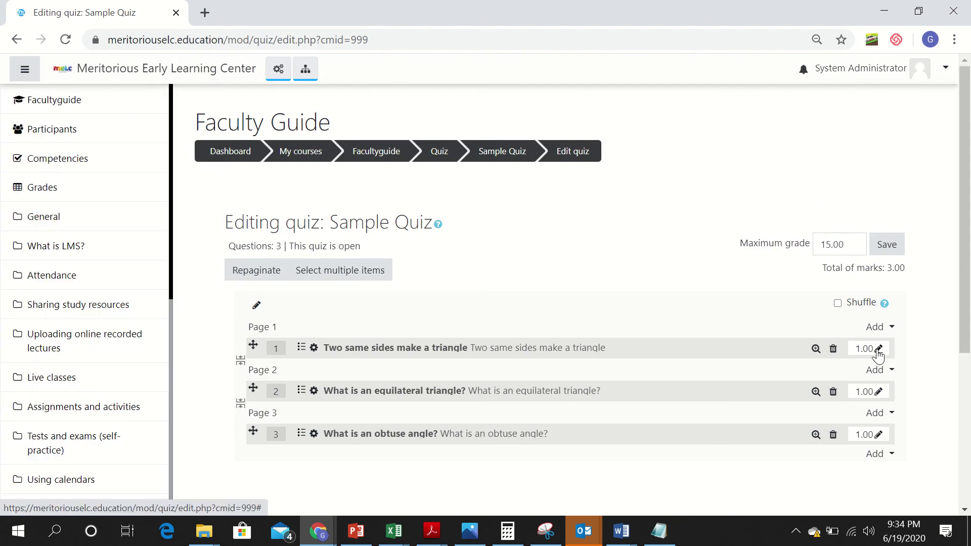
click(879, 350)
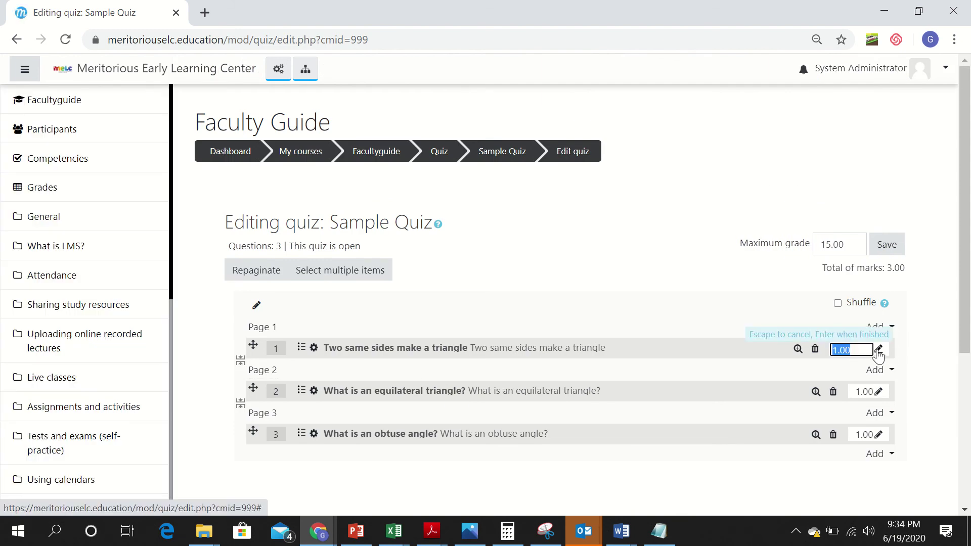
text(5)
key(Return)
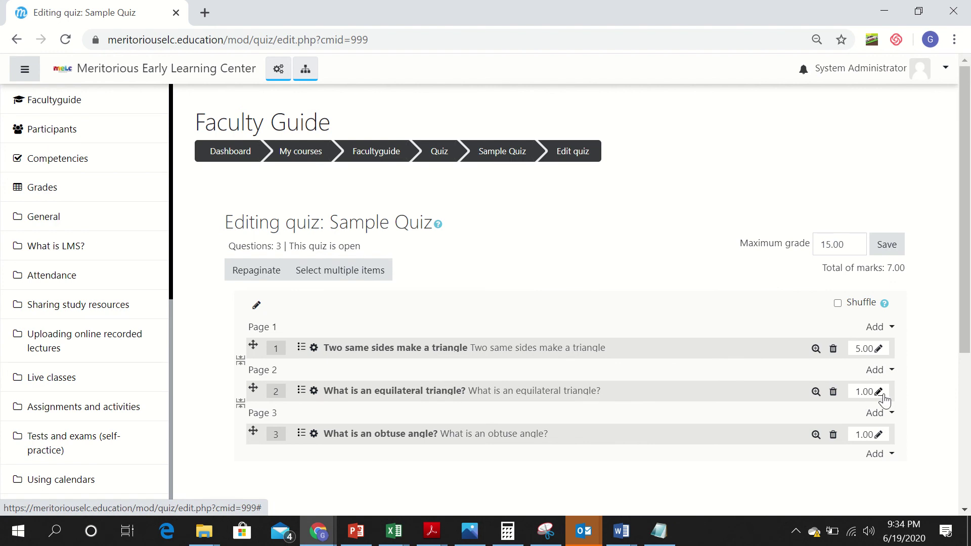
click(879, 392)
text(5)
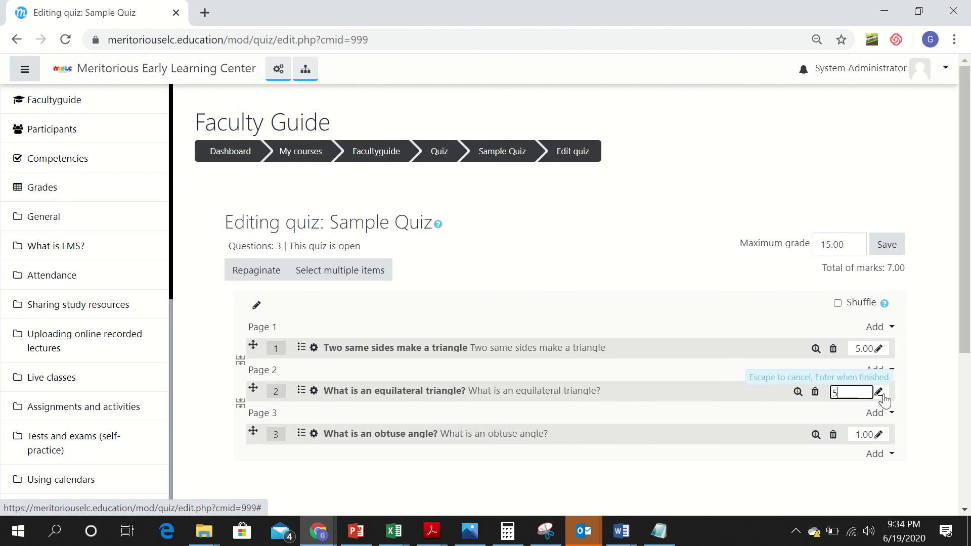
key(Return)
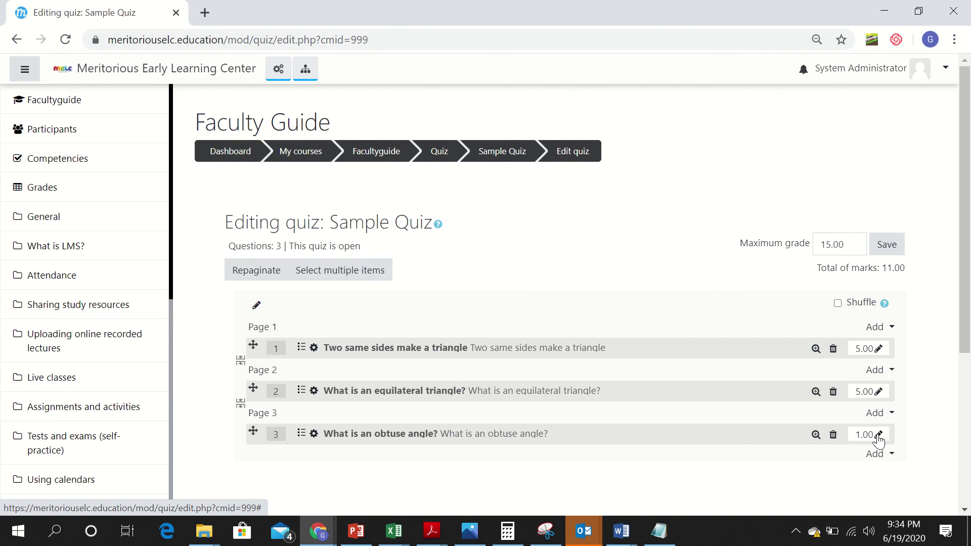
click(878, 436)
text(5)
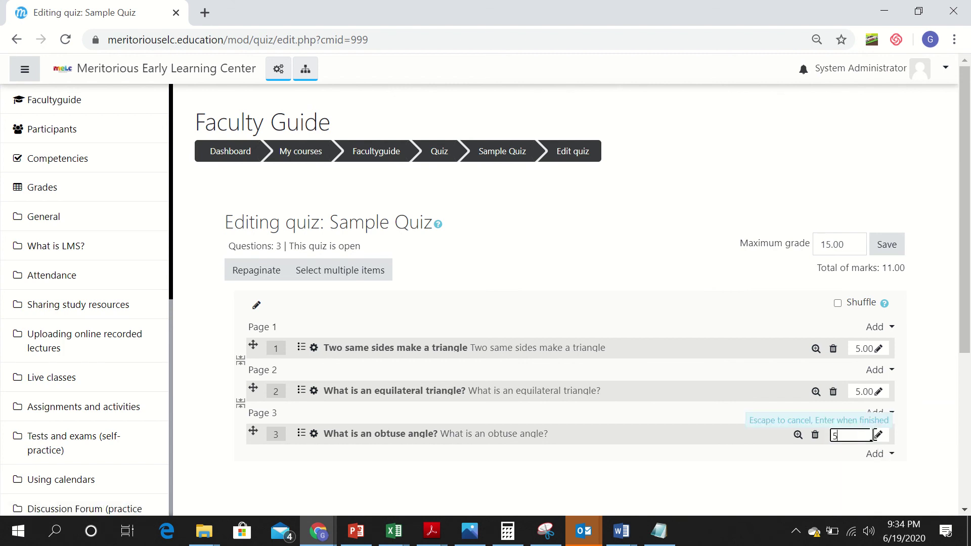
key(Return)
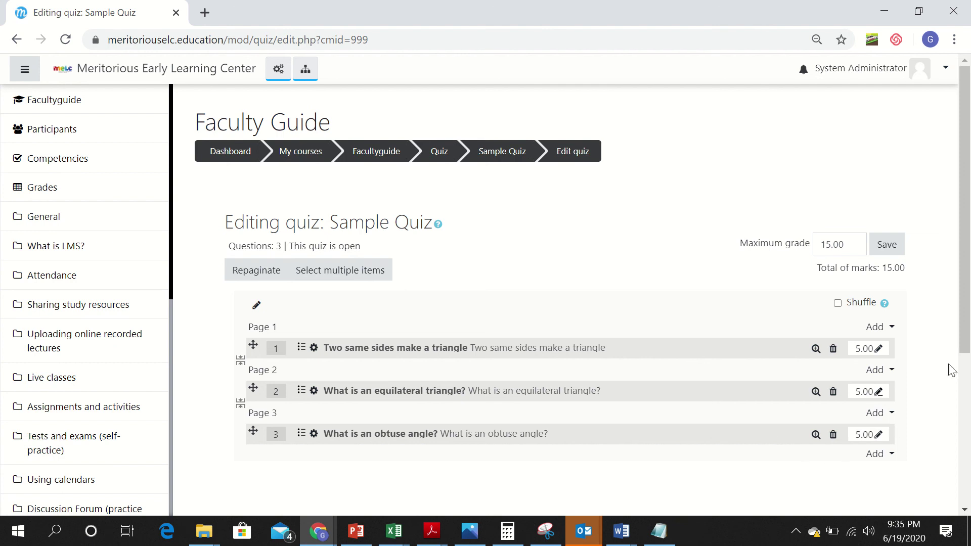
Step: Open the question "Two same sides make a triangle", check its answer choices and grades, and save it
drag(968, 346, 968, 377)
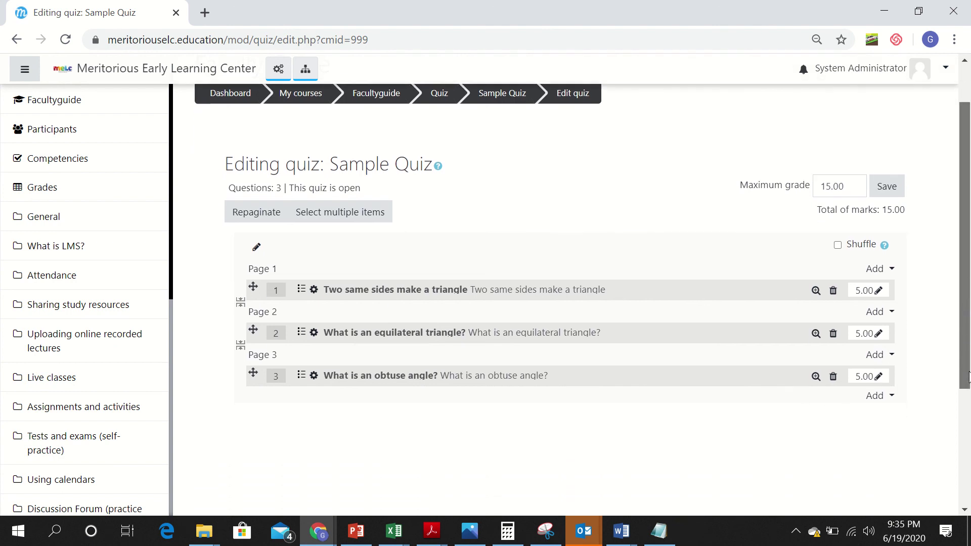
click(365, 297)
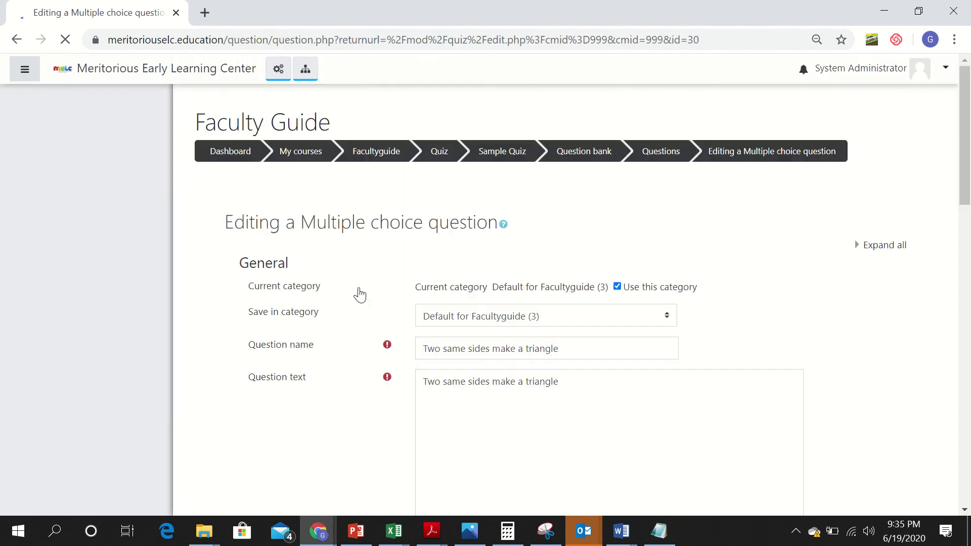
drag(969, 125, 969, 354)
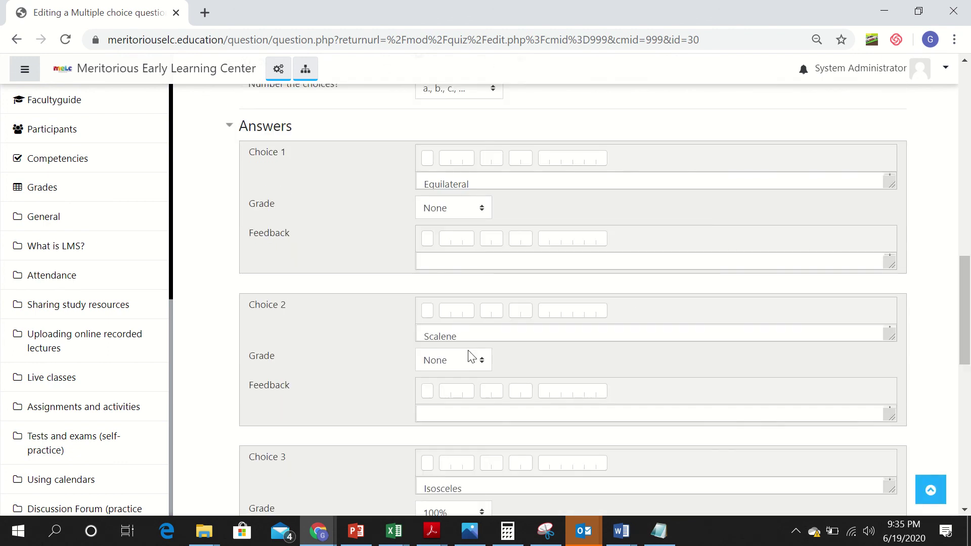
scroll(631, 454, down, 2)
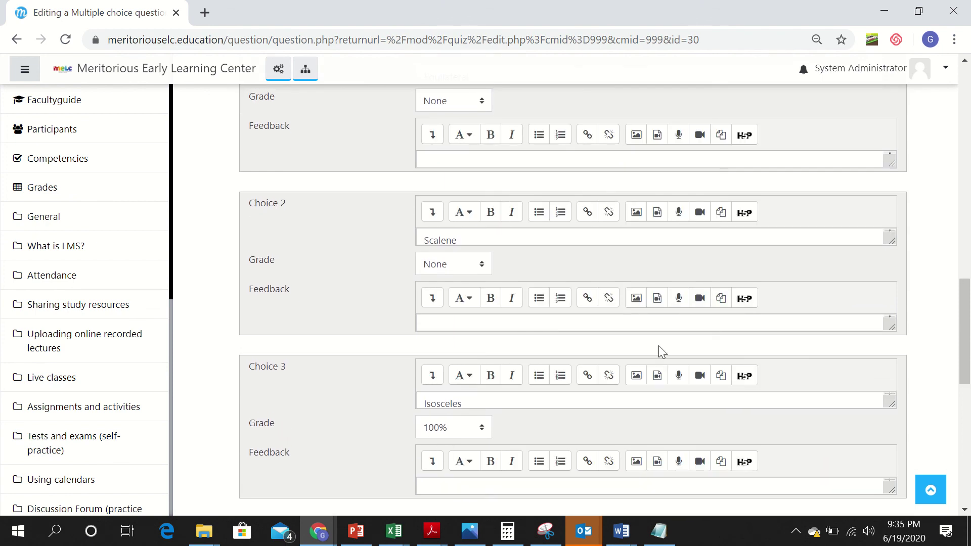
scroll(658, 345, down, 5)
scroll(658, 345, down, 7)
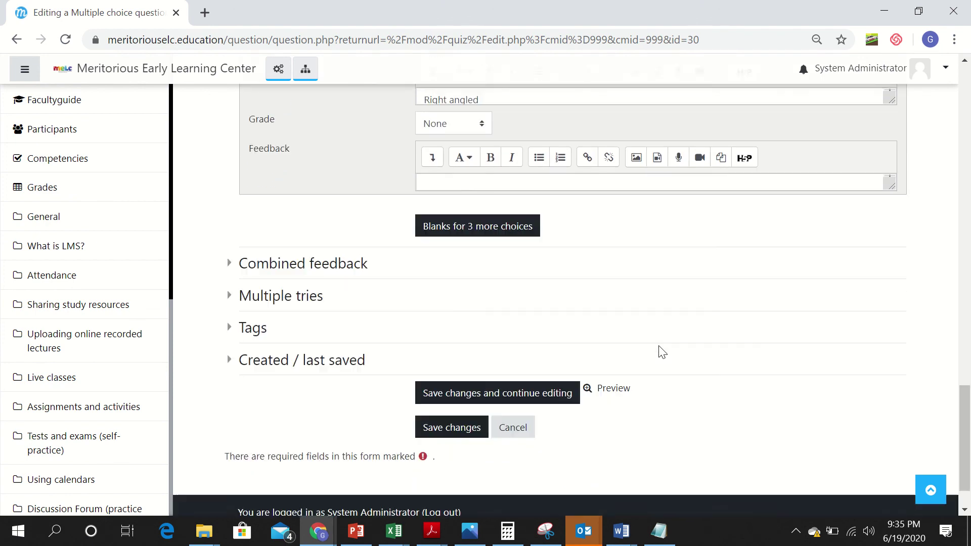
click(439, 379)
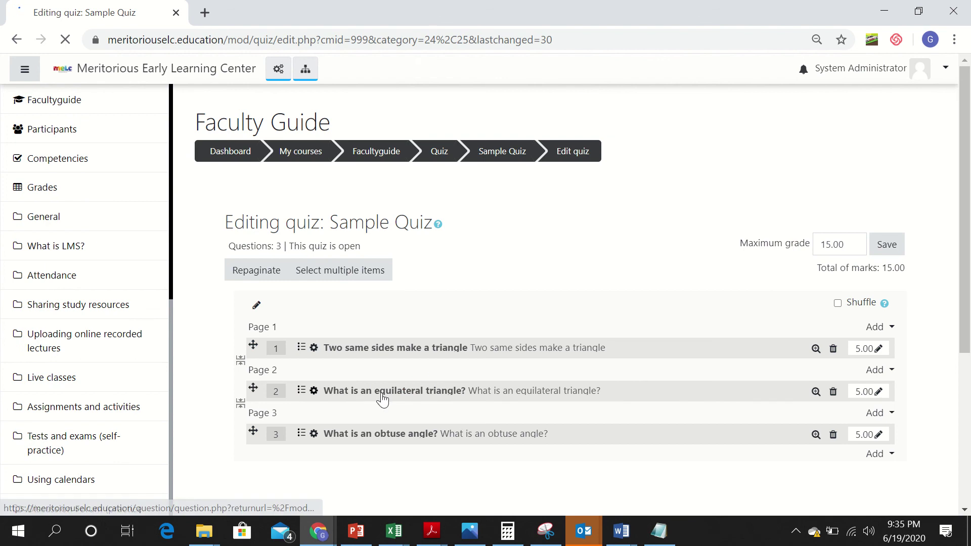
Step: Open the question "What is an equilateral triangle?", check its answer choices and grades, and leave without saving
click(382, 400)
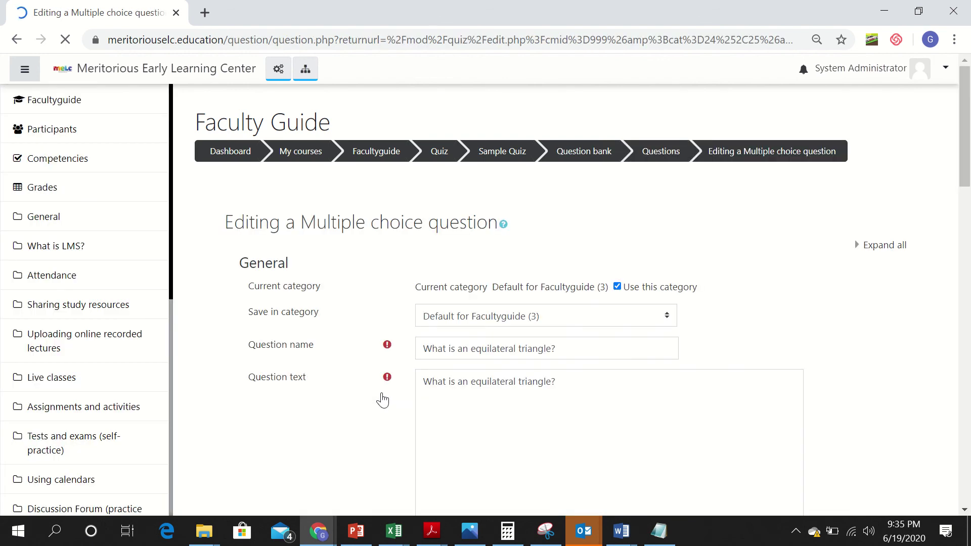
scroll(383, 400, down, 20)
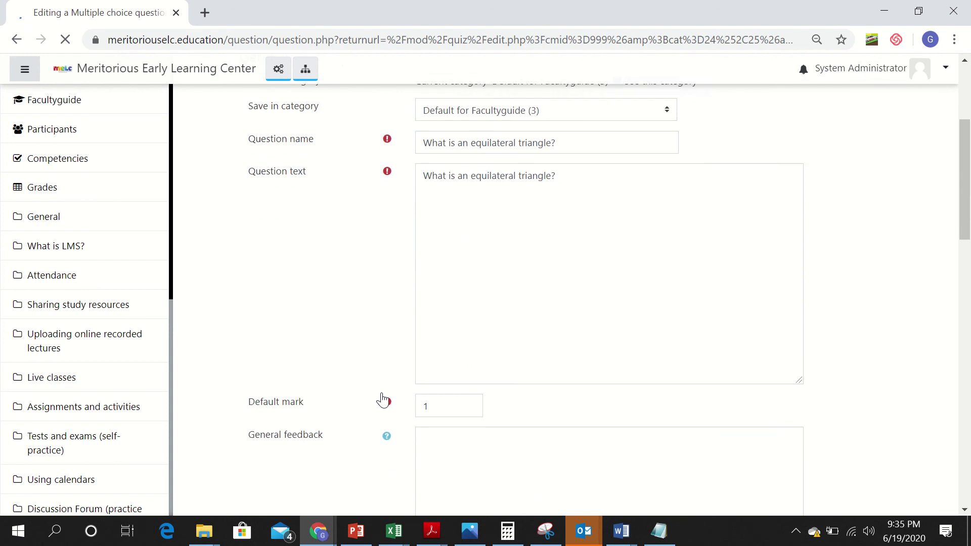
scroll(382, 399, down, 3)
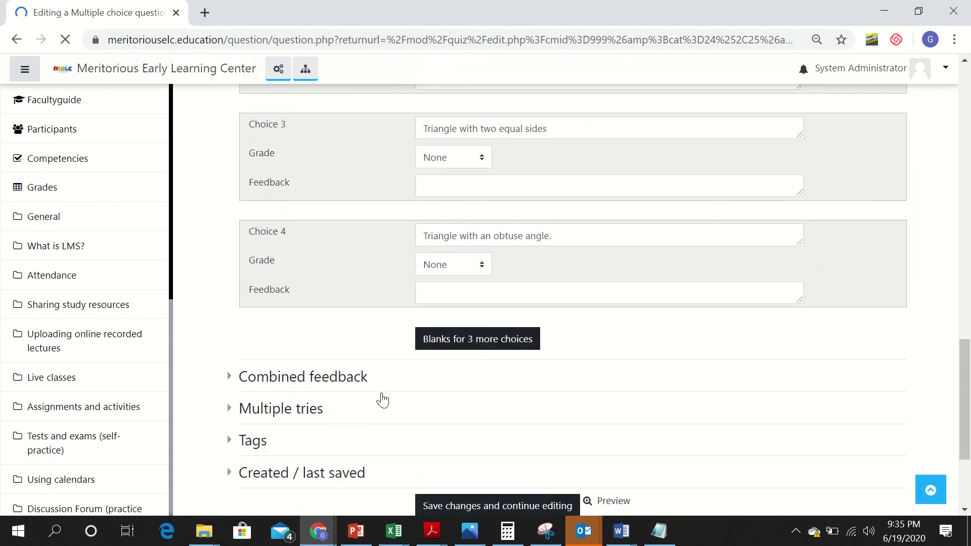
scroll(383, 400, up, 4)
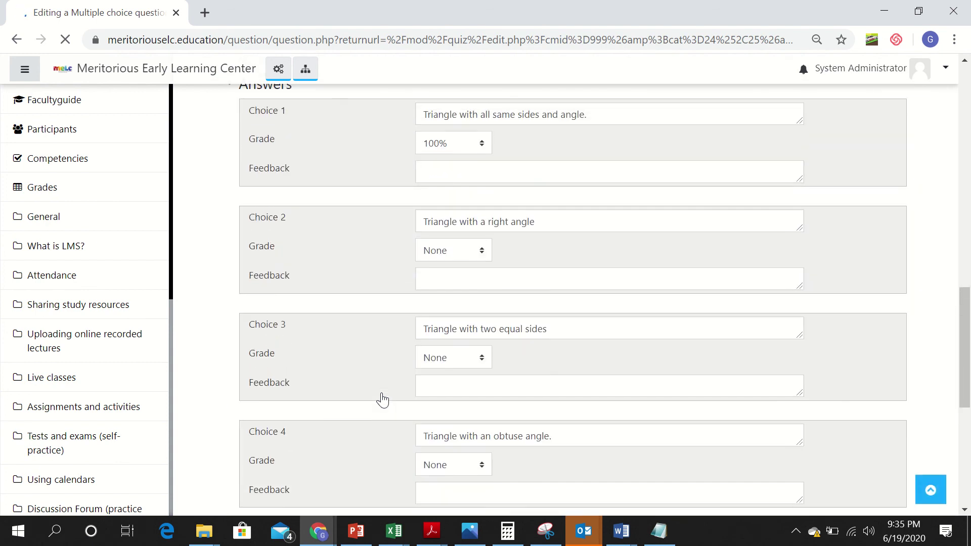
scroll(383, 400, down, 10)
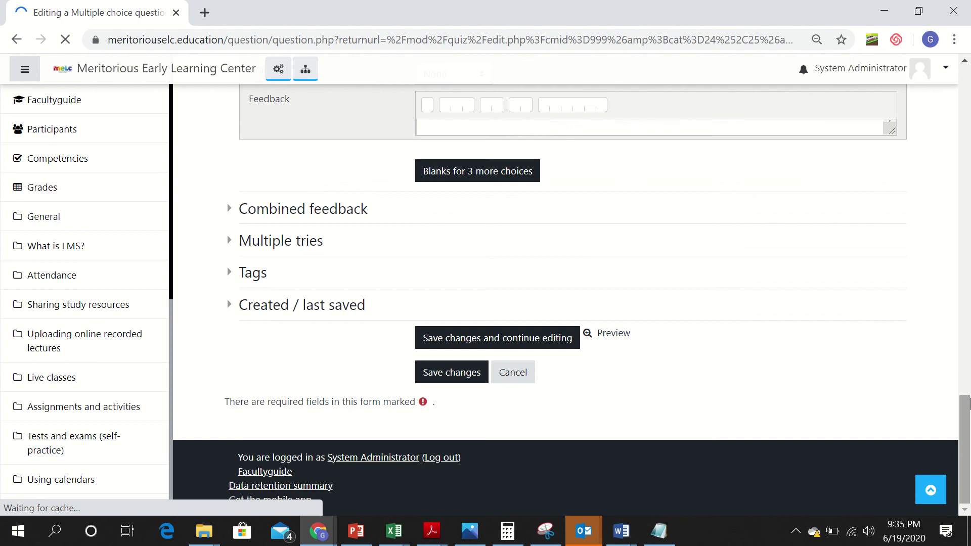
click(513, 373)
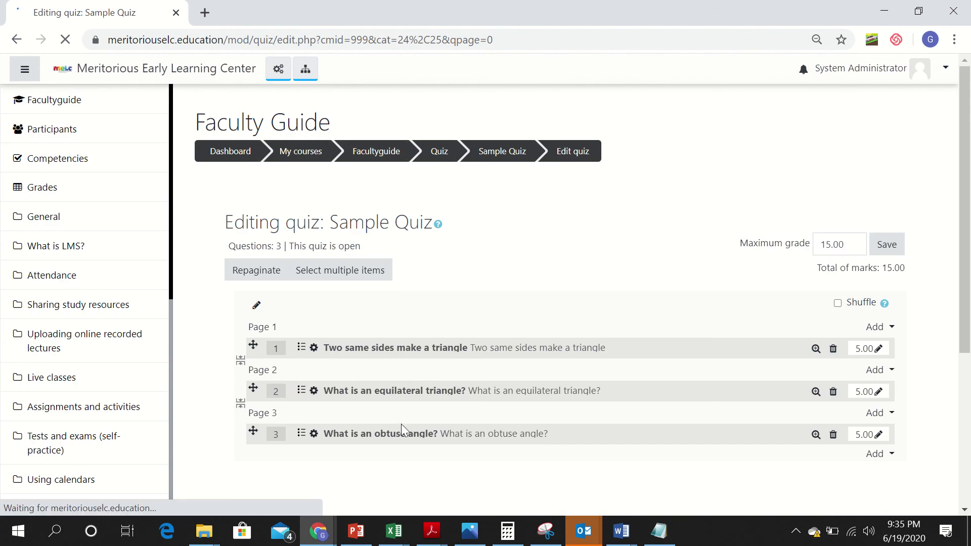
Step: Check the answers of the question "What is an obtuse angle?", save it, and save the quiz's maximum grade
click(393, 435)
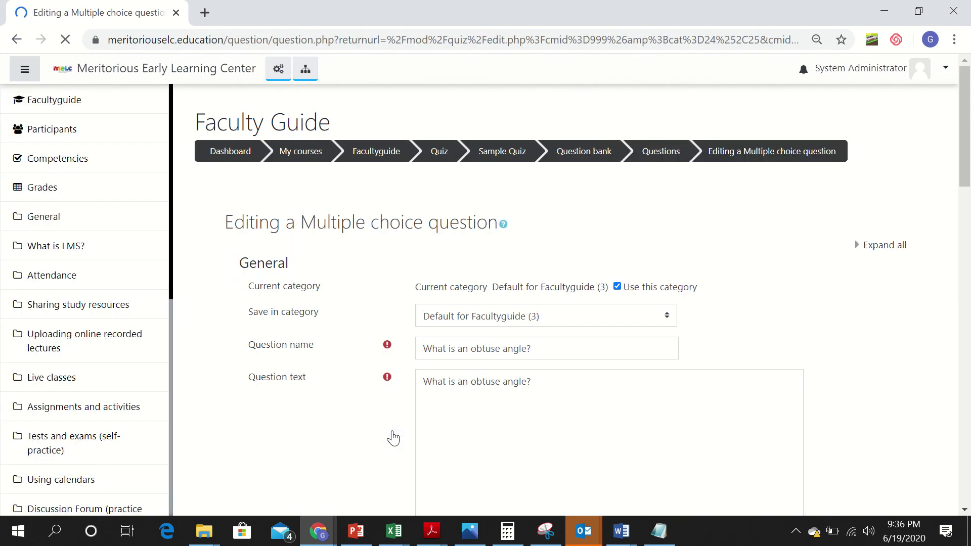
scroll(393, 438, down, 20)
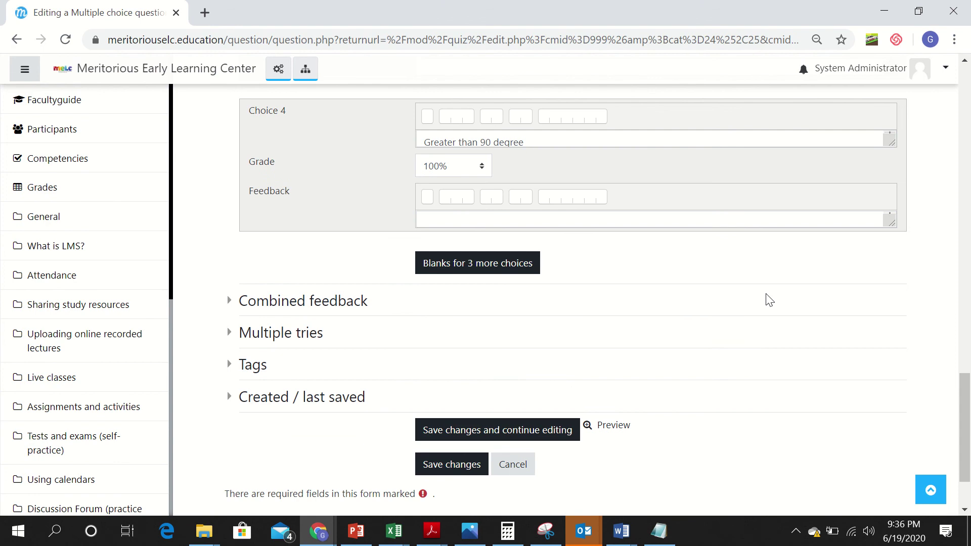
scroll(781, 334, down, 3)
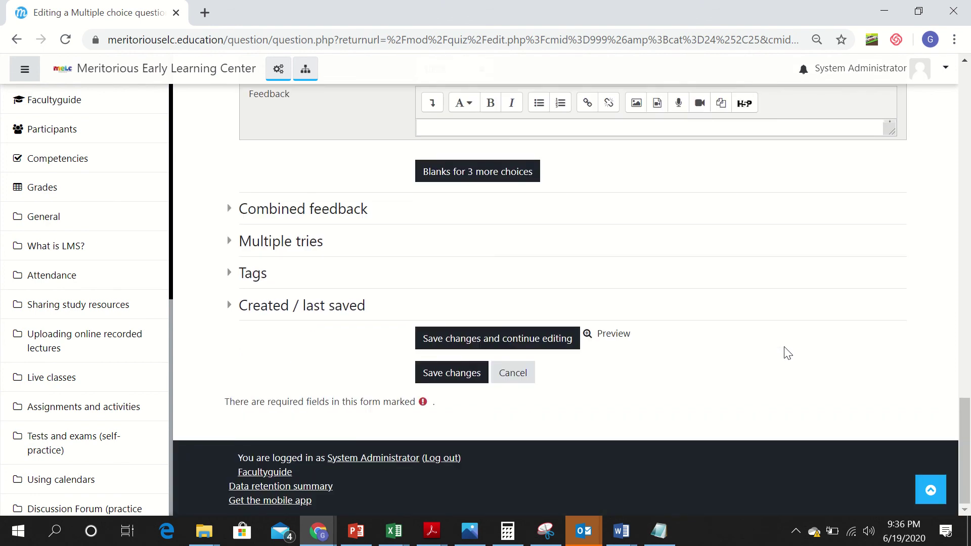
click(449, 379)
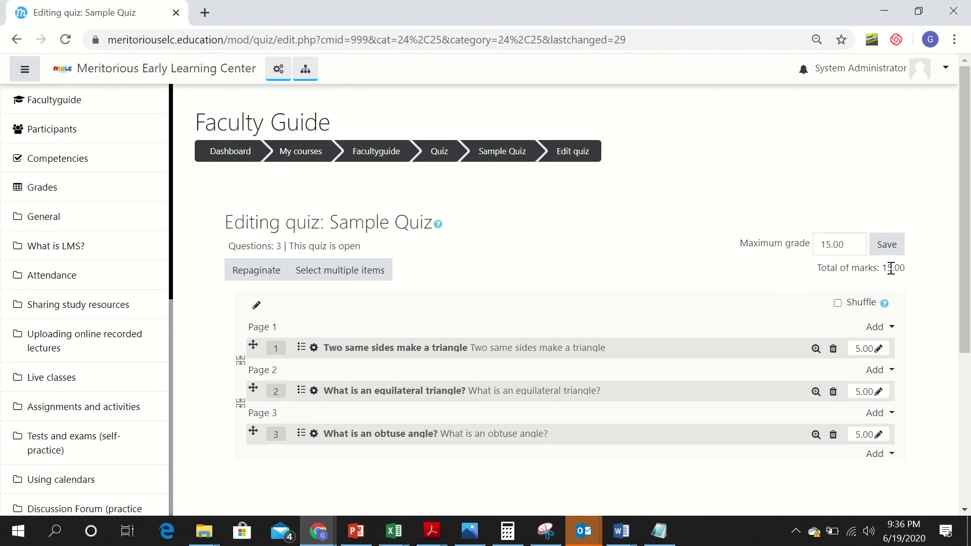
click(885, 248)
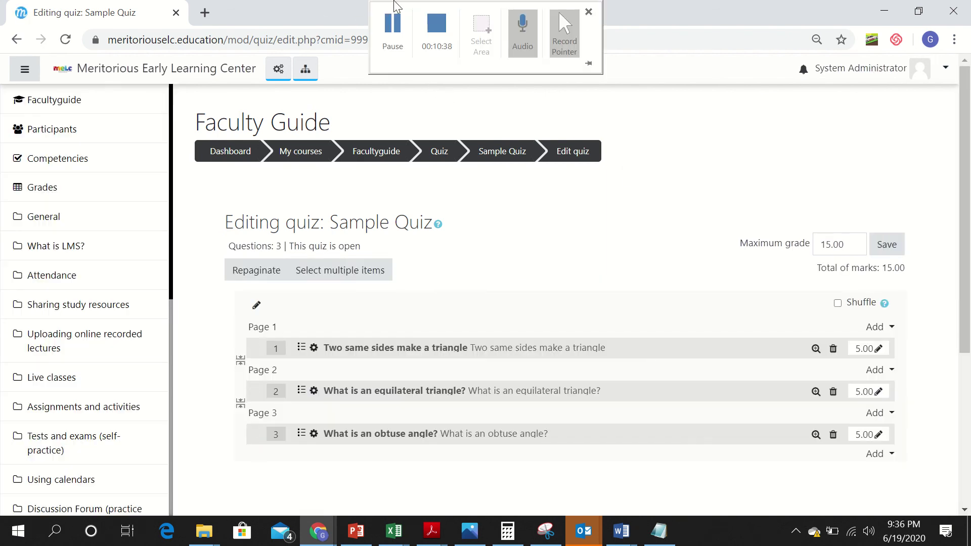
click(393, 36)
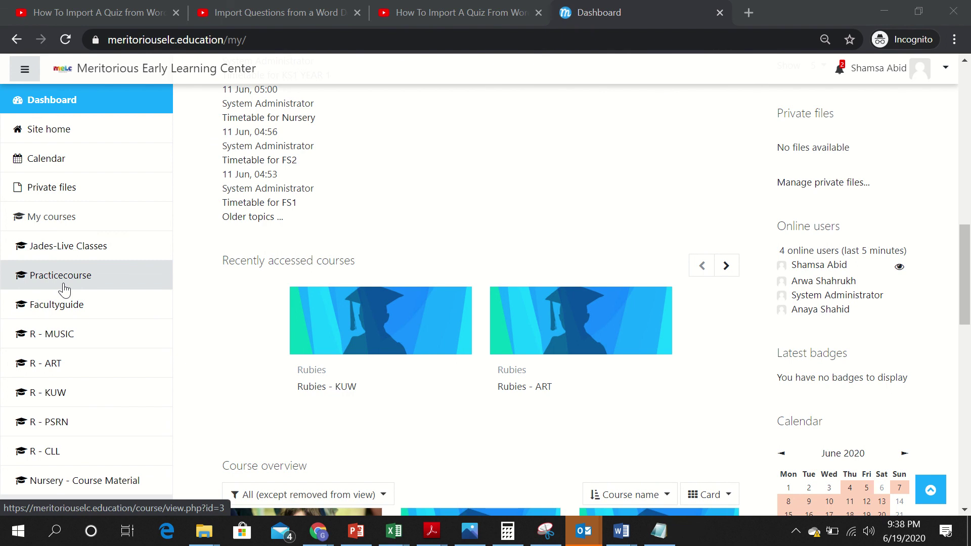
Step: From the other user's dashboard in the incognito window, open Sample Quiz in the Facultyguide course and start an attempt
click(64, 311)
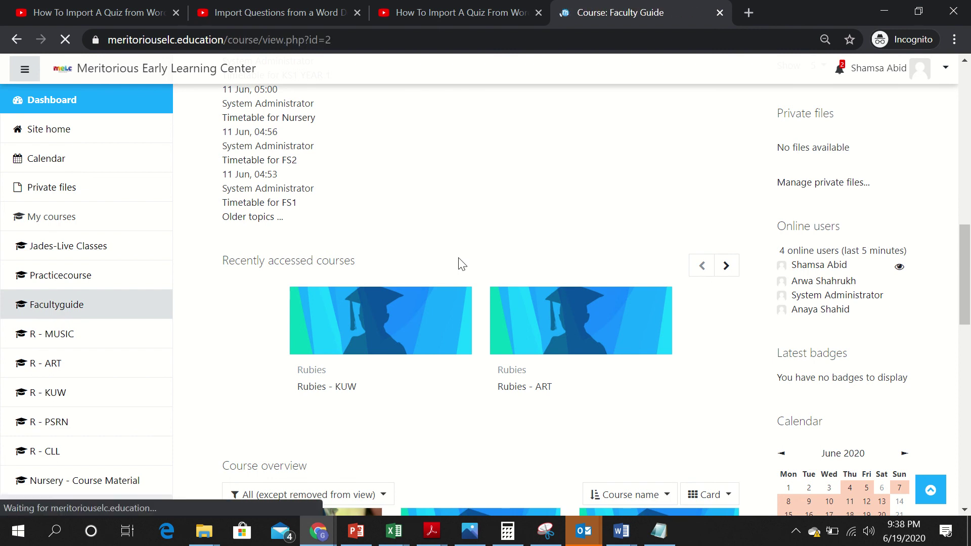
scroll(461, 263, down, 15)
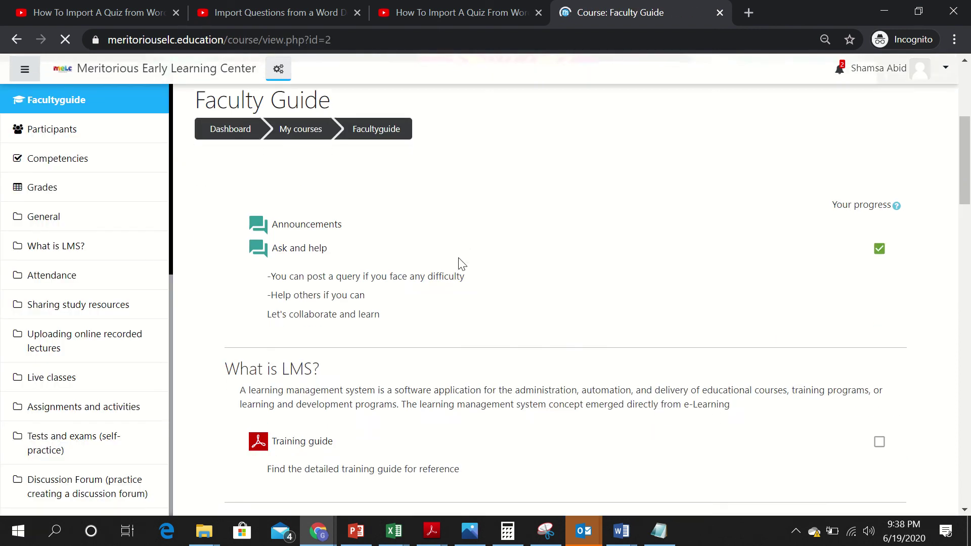
scroll(461, 263, down, 10)
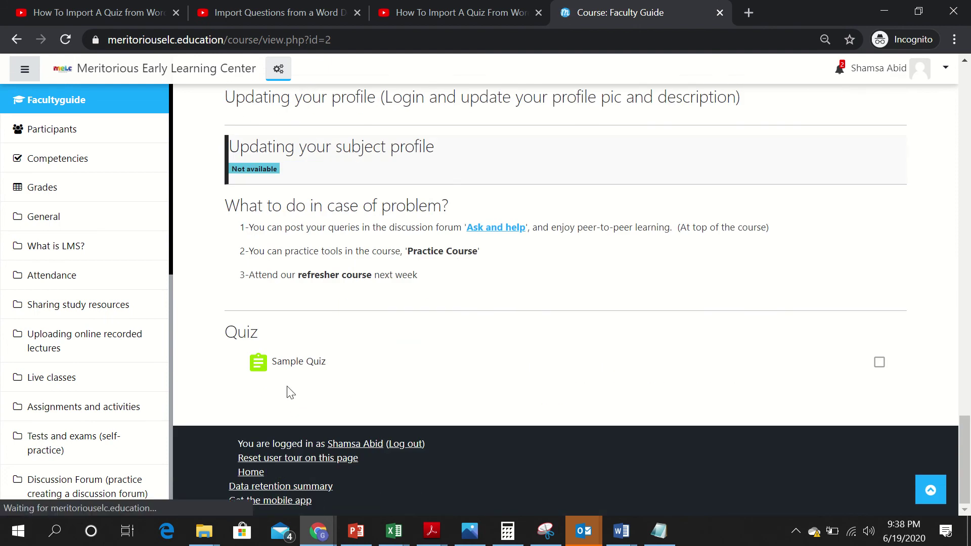
click(299, 365)
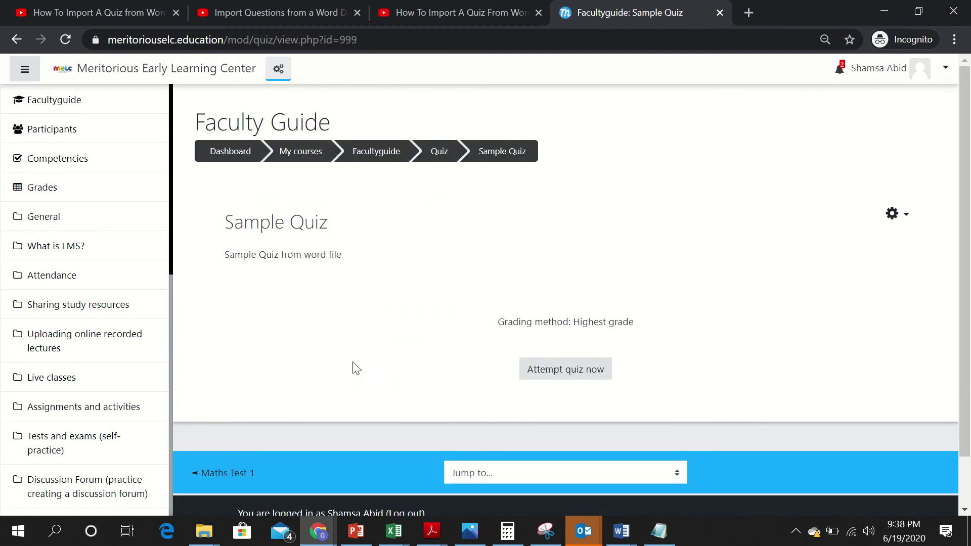
click(569, 373)
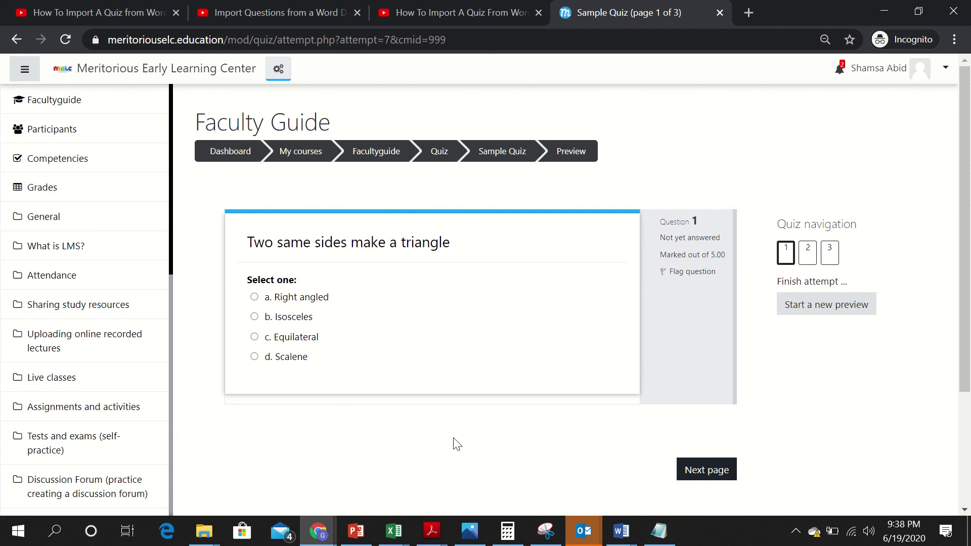
Step: Answer the question "Two same sides make a triangle" with "Right angled" and continue to the second question
scroll(968, 203, down, 3)
scroll(969, 202, up, 3)
click(258, 298)
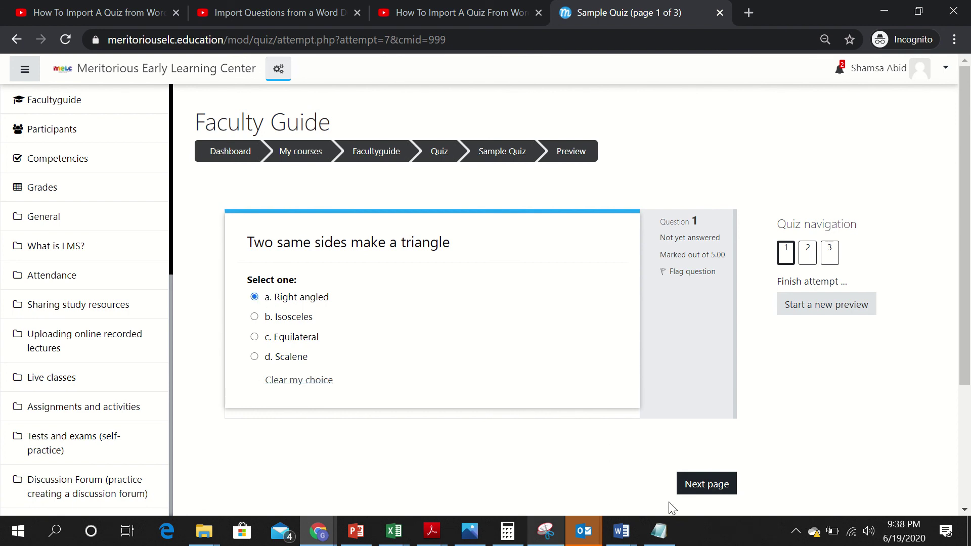
click(690, 486)
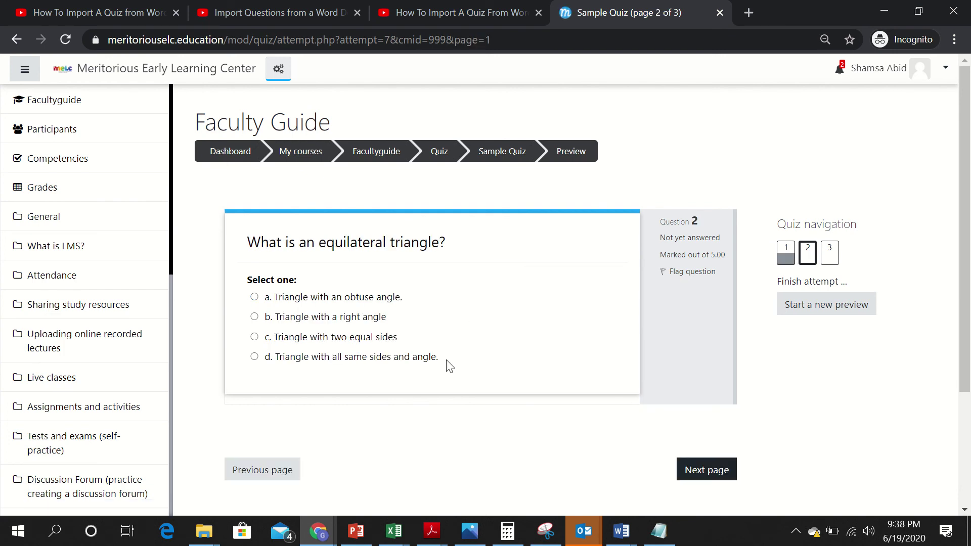
Step: Answer the equilateral triangle question with "Triangle with all same sides and angle." and the obtuse angle question with "Greater than 90 degree"
click(254, 356)
click(687, 484)
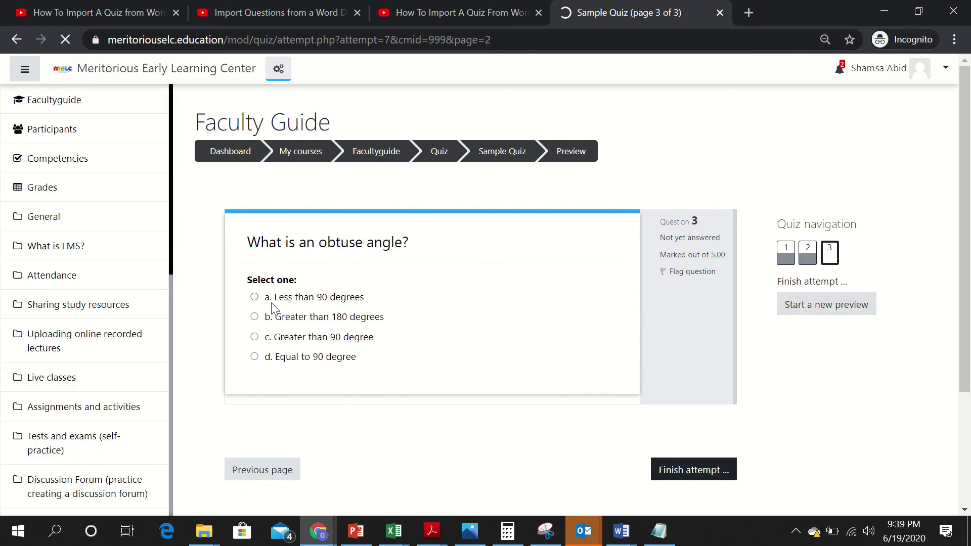
click(255, 338)
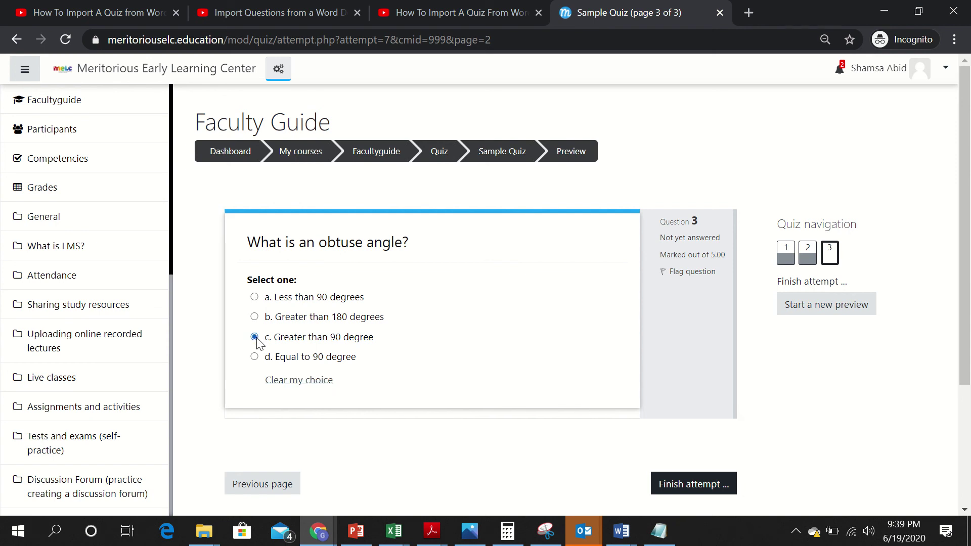
Step: Finish the Sample Quiz attempt, submit all answers, and look over the attempt review with its grade
click(668, 484)
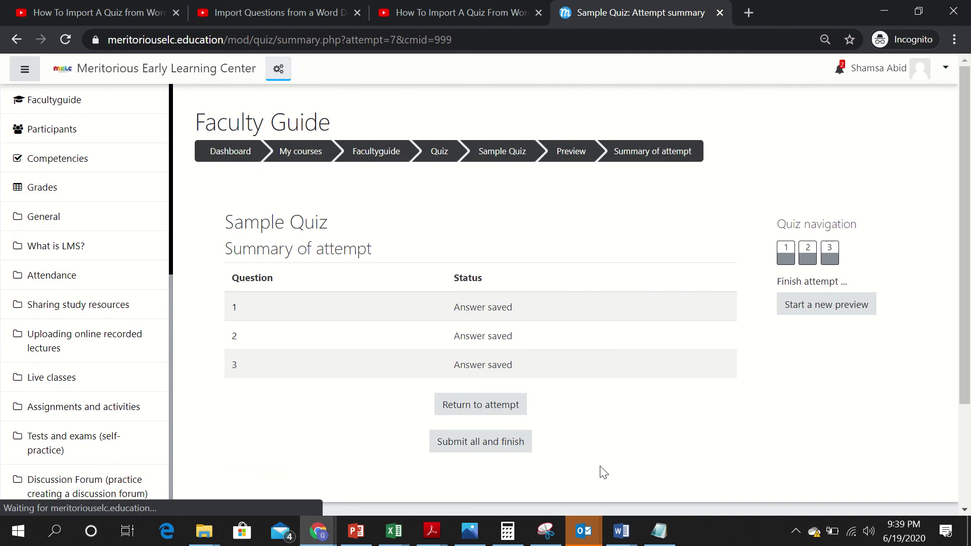
click(491, 446)
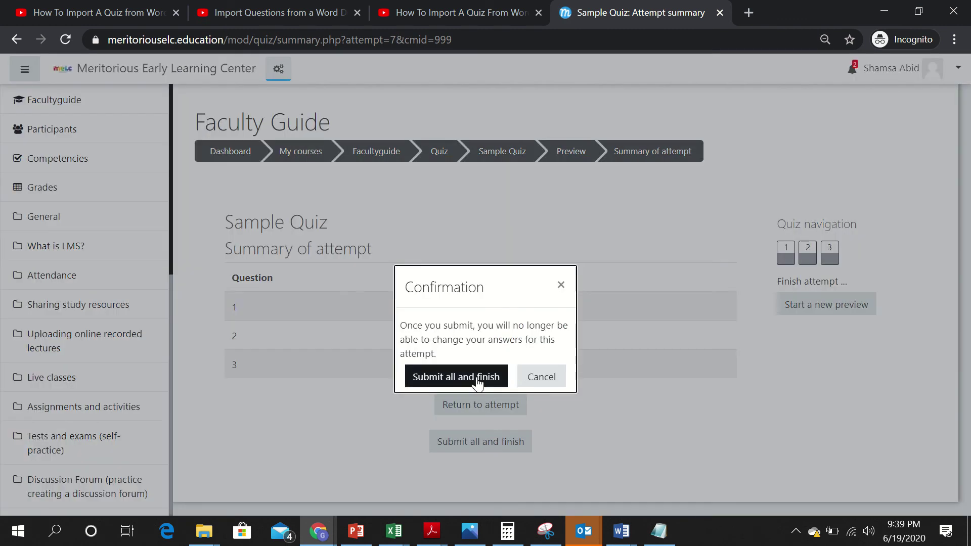
click(478, 378)
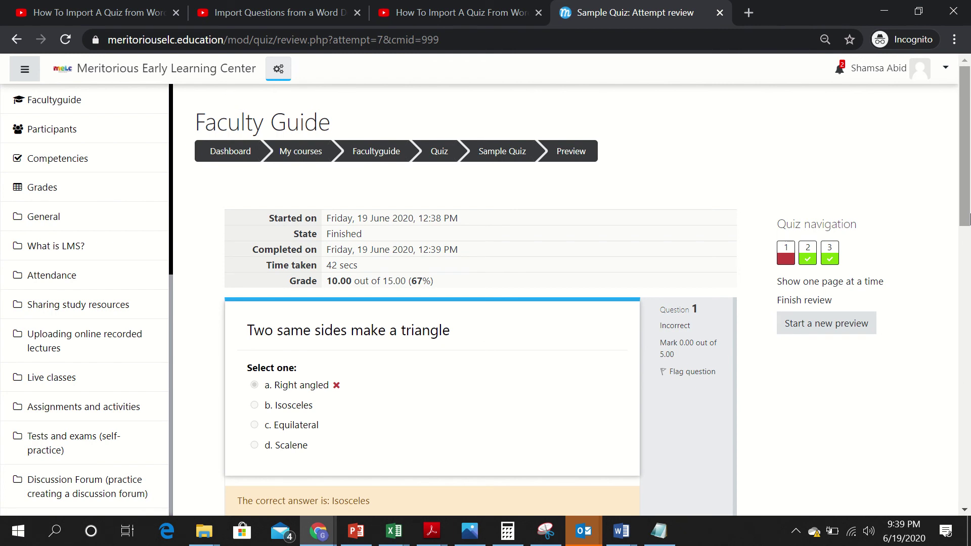
drag(970, 219, 969, 172)
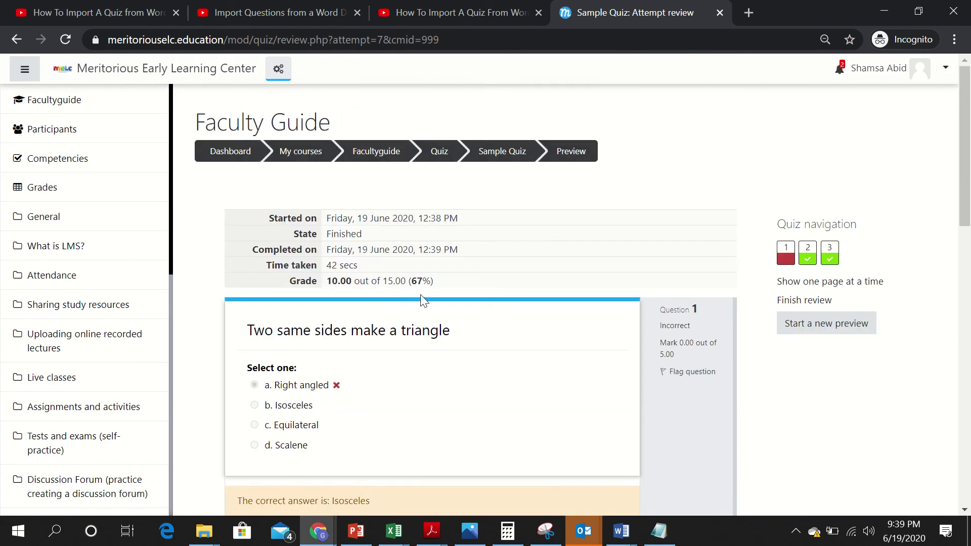